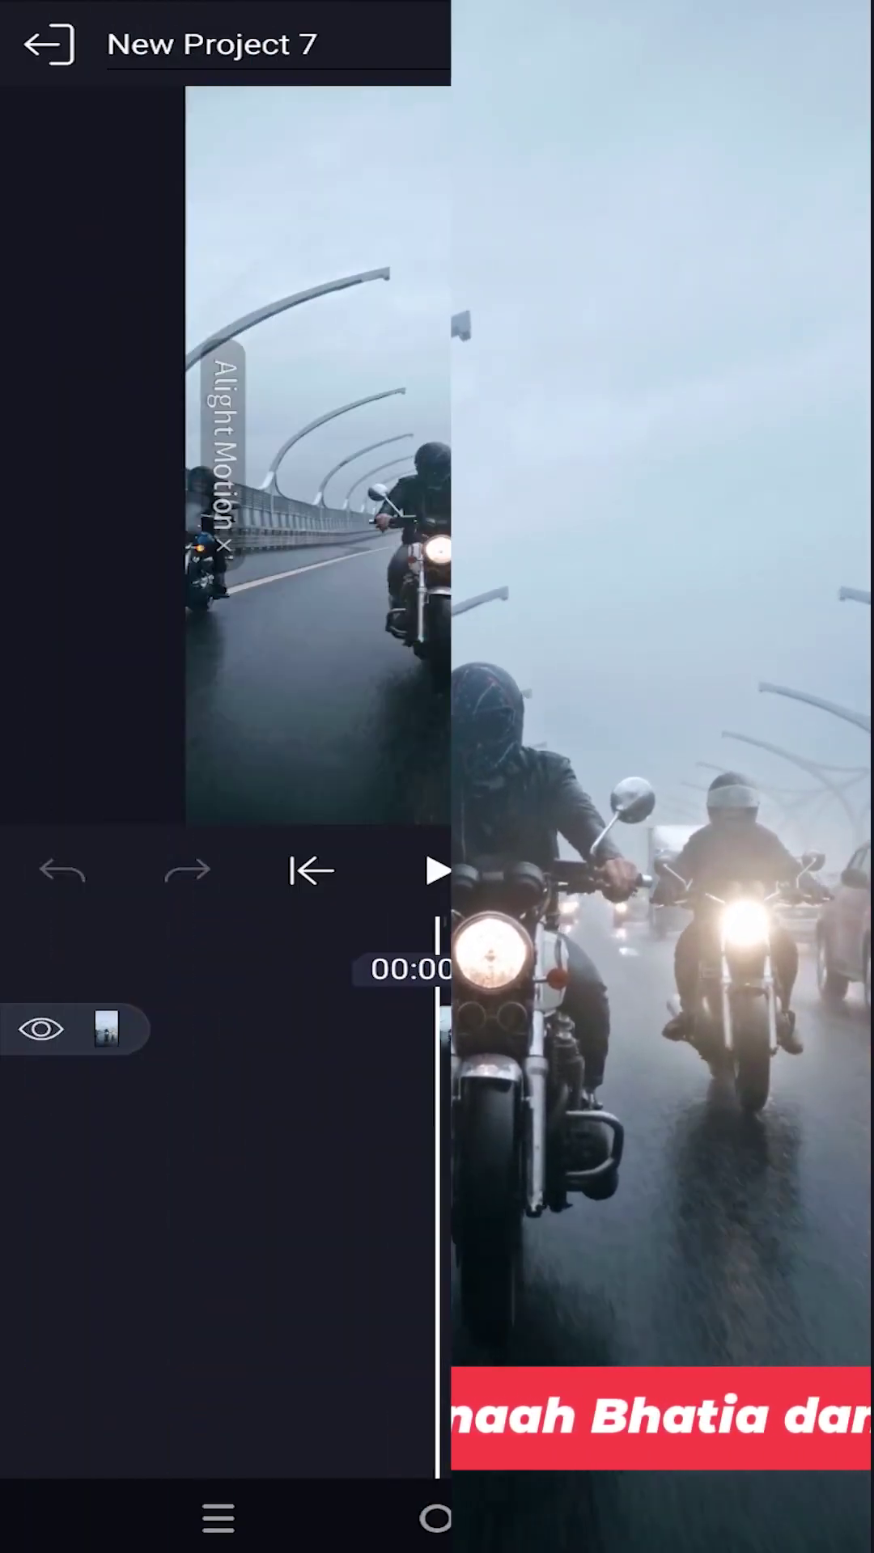
Scrub the timeline back to 00:00:00 at the start of the motorcycle clip.
mouse_move(502, 1221)
mouse_down()
mouse_move(351, 1235)
mouse_move(470, 1097)
mouse_move(577, 1176)
mouse_move(645, 1173)
mouse_up()
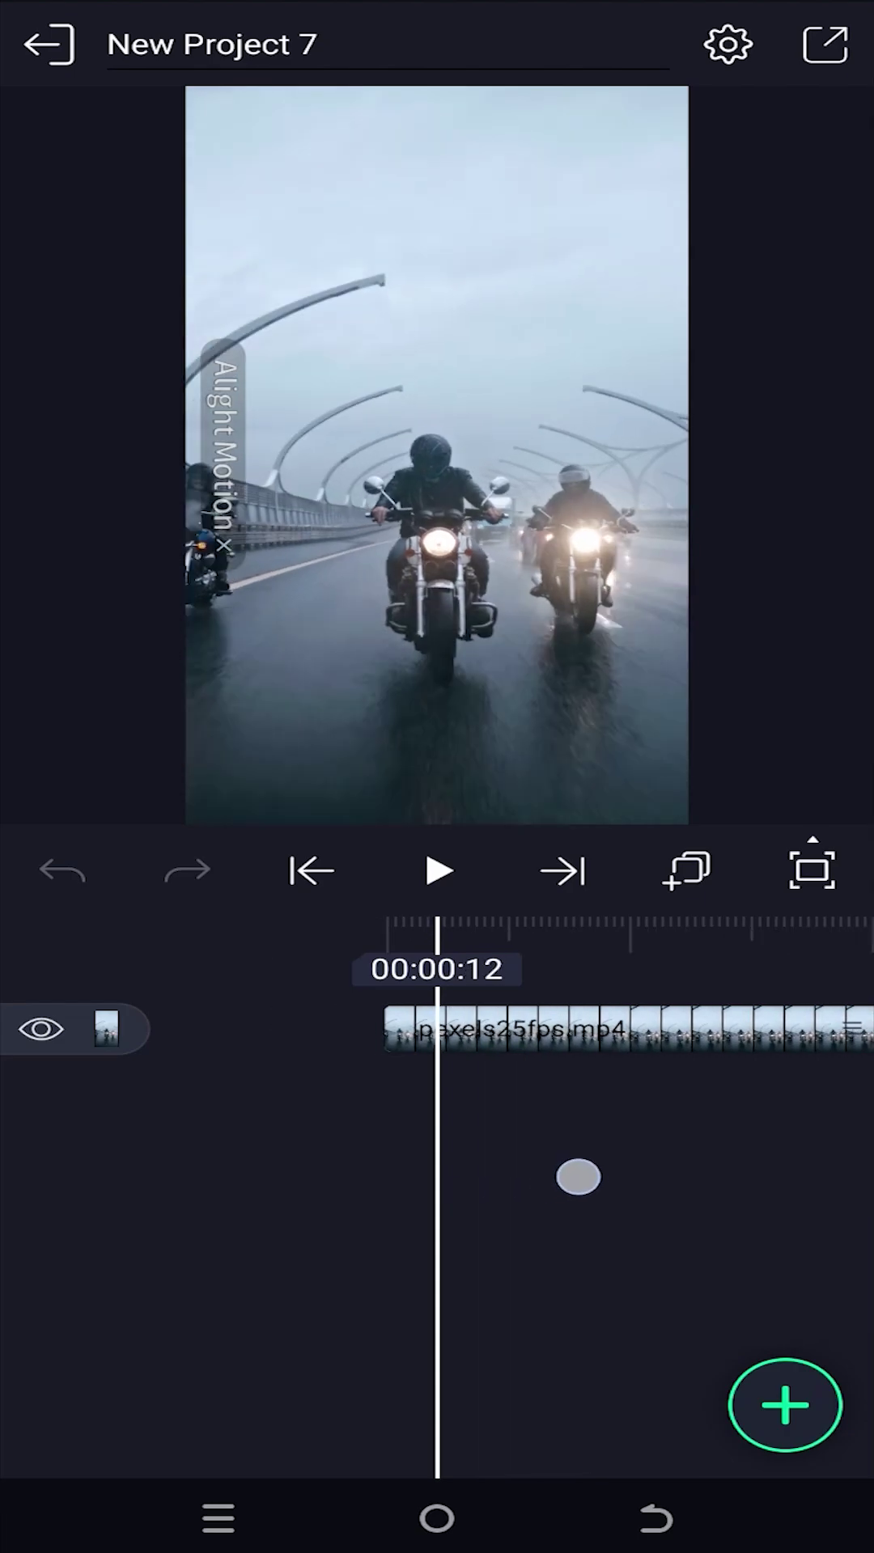
Add a text layer containing the pasted website-builder paragraph.
click(785, 1405)
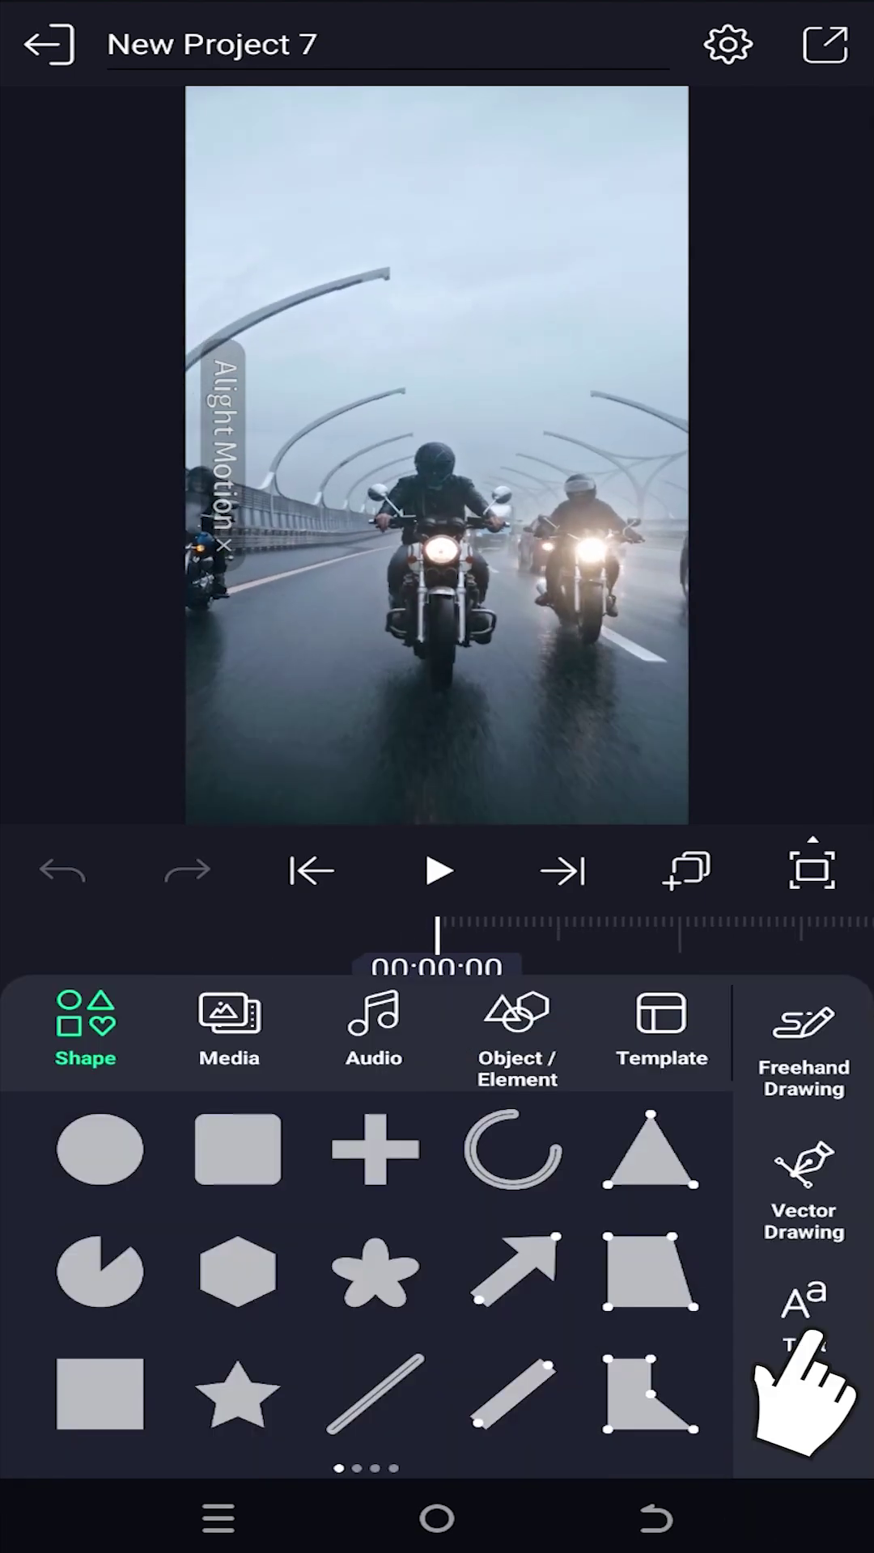
click(777, 1316)
click(376, 915)
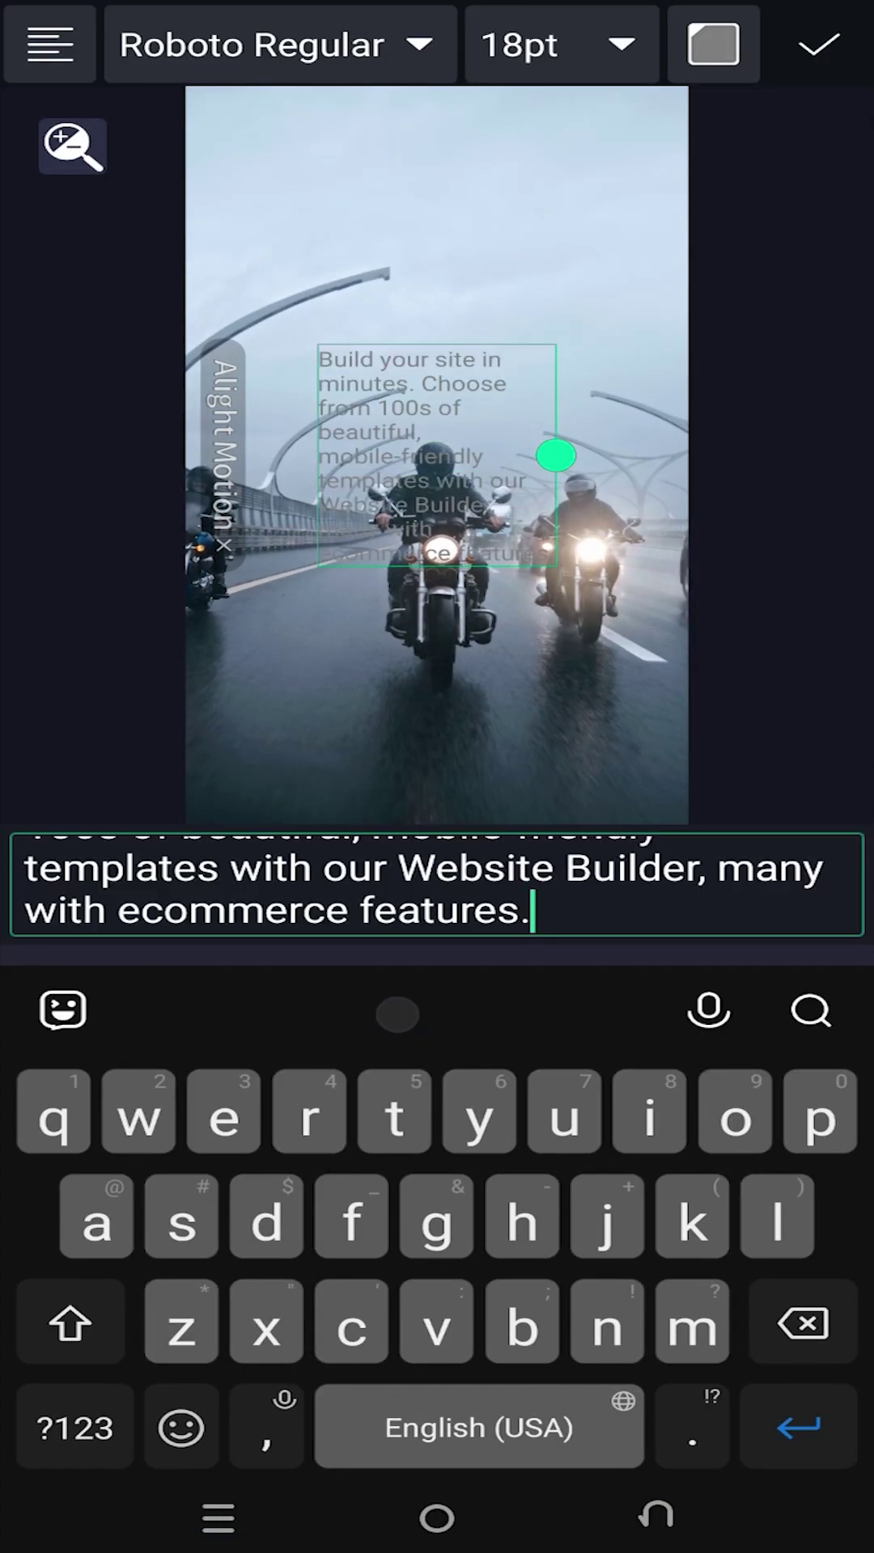
Style the text white, 32pt, in Montserrat Black Italic.
click(715, 43)
click(241, 236)
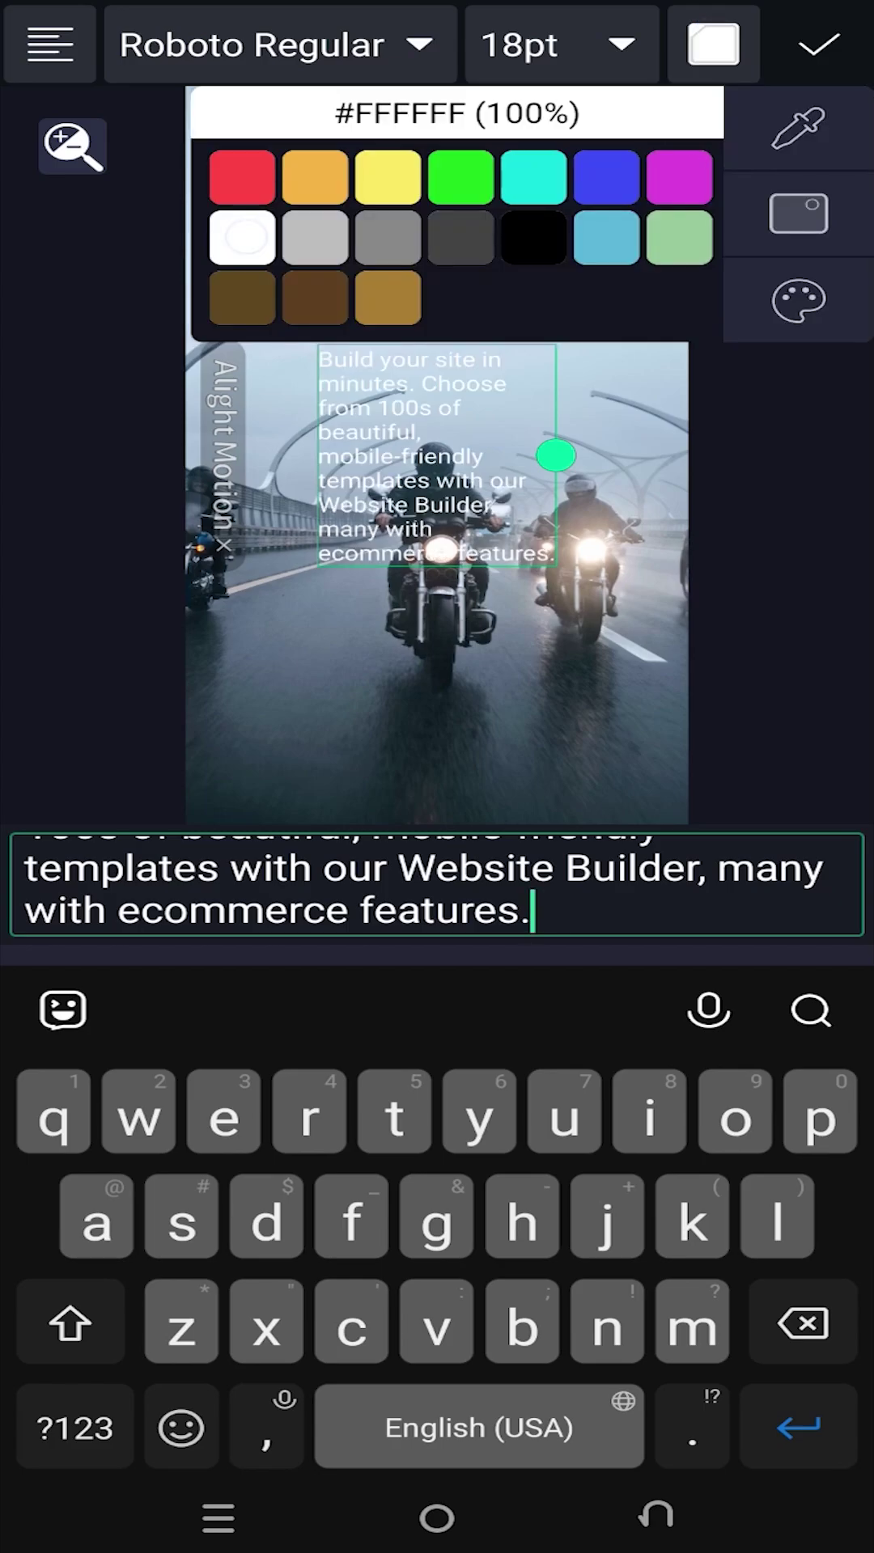
click(558, 45)
drag(372, 124, 498, 123)
click(344, 45)
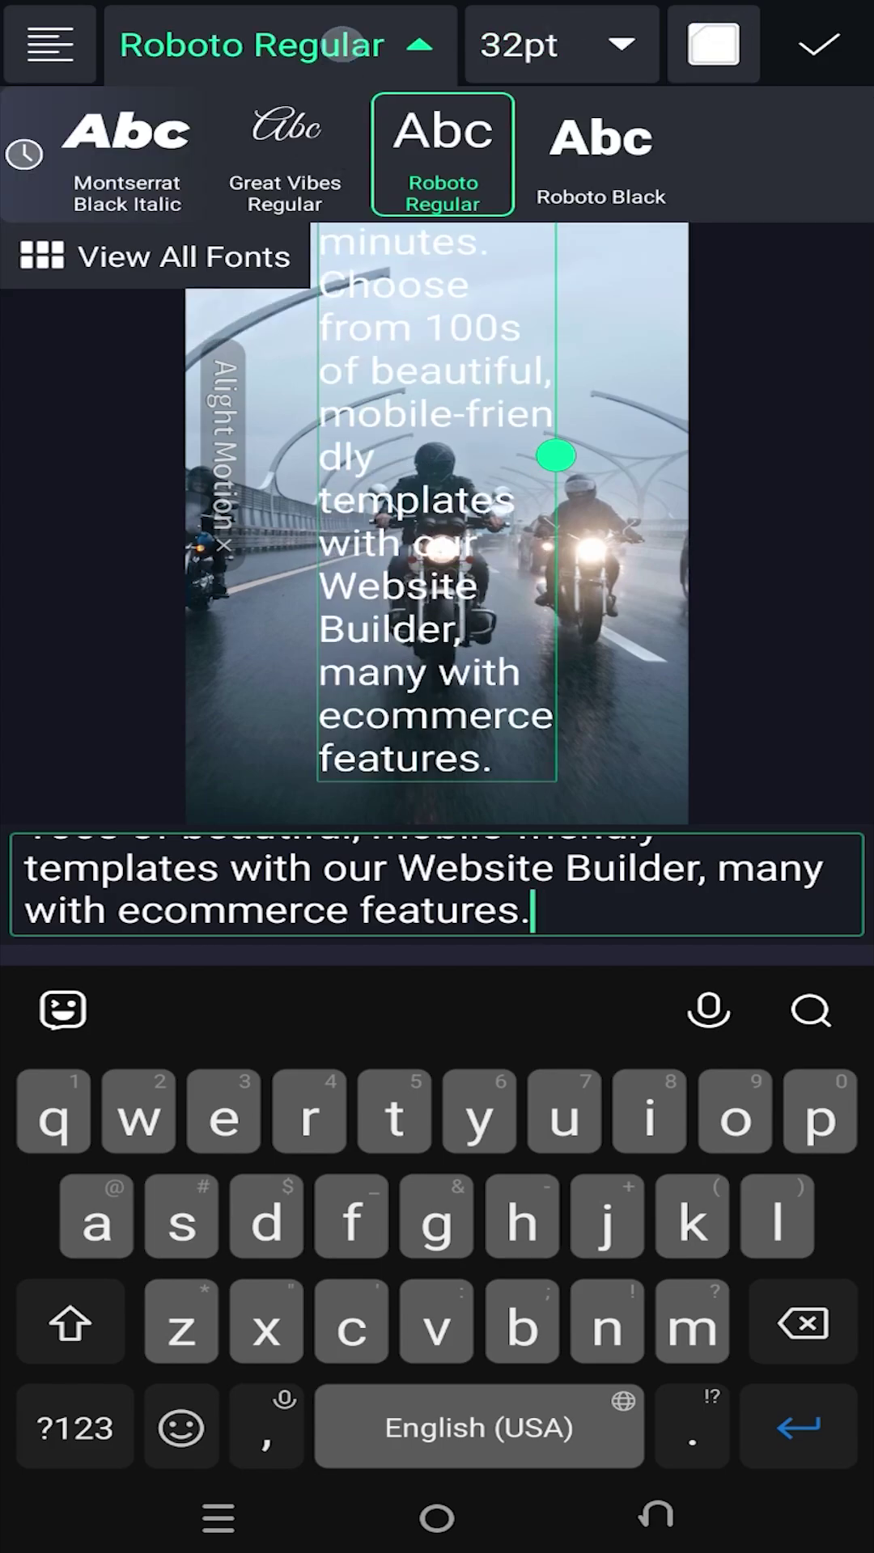
click(127, 146)
Widen the text box into one long line and move it toward the bottom.
click(277, 55)
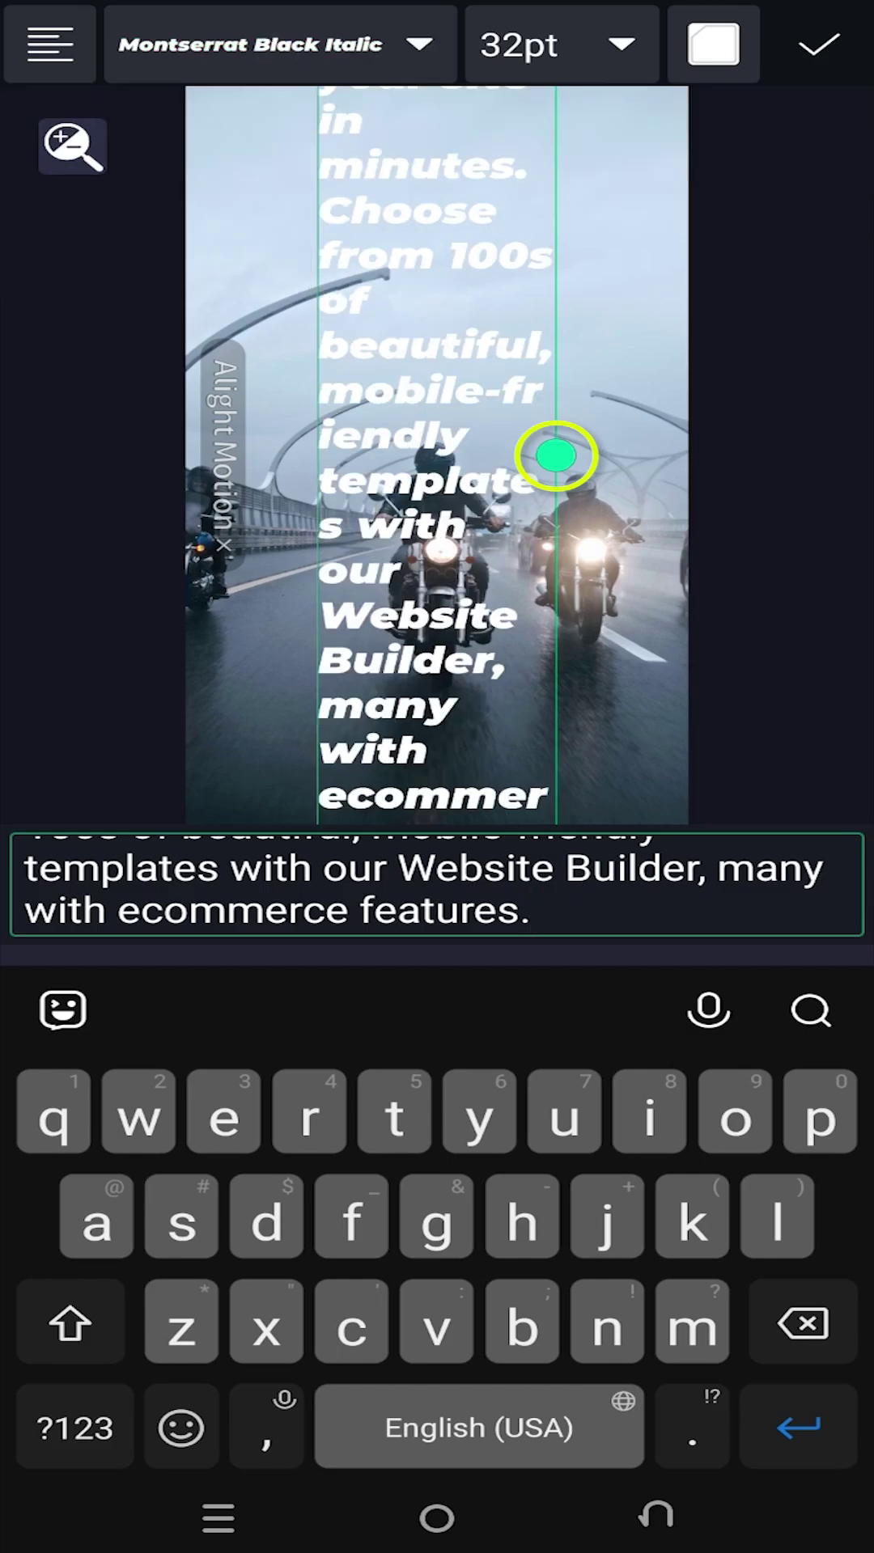
drag(557, 457, 862, 454)
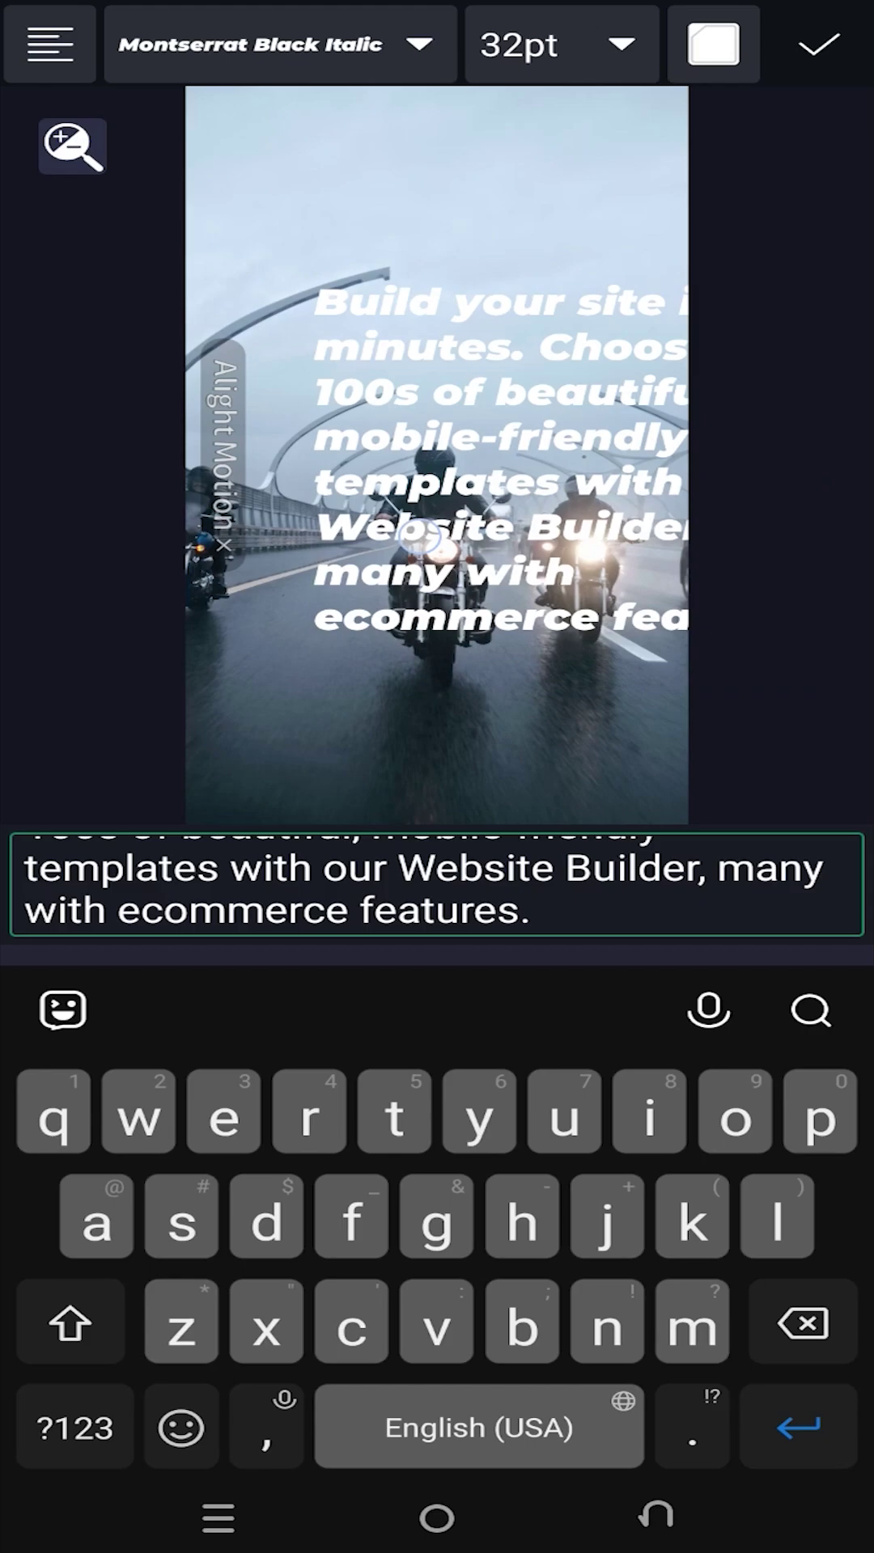
mouse_move(562, 483)
mouse_down()
mouse_move(262, 594)
mouse_move(162, 600)
mouse_move(808, 586)
mouse_move(59, 621)
mouse_move(771, 582)
mouse_move(179, 647)
mouse_move(853, 642)
mouse_move(489, 676)
mouse_move(795, 670)
mouse_up()
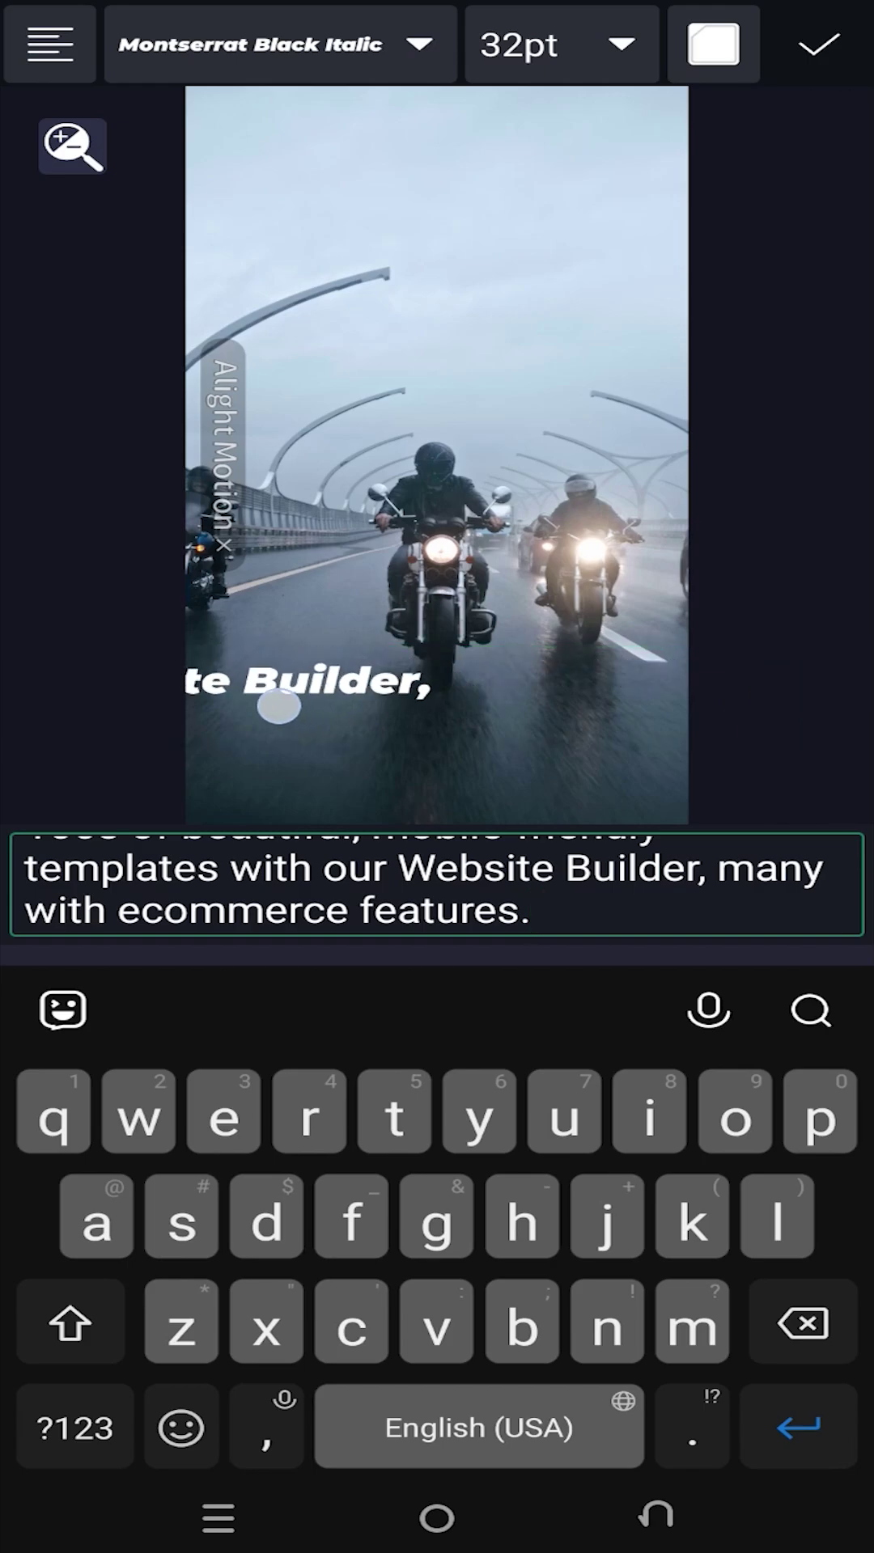
Slide the line so 'Build your site' starts at the bottom-left of the video.
drag(278, 706, 651, 700)
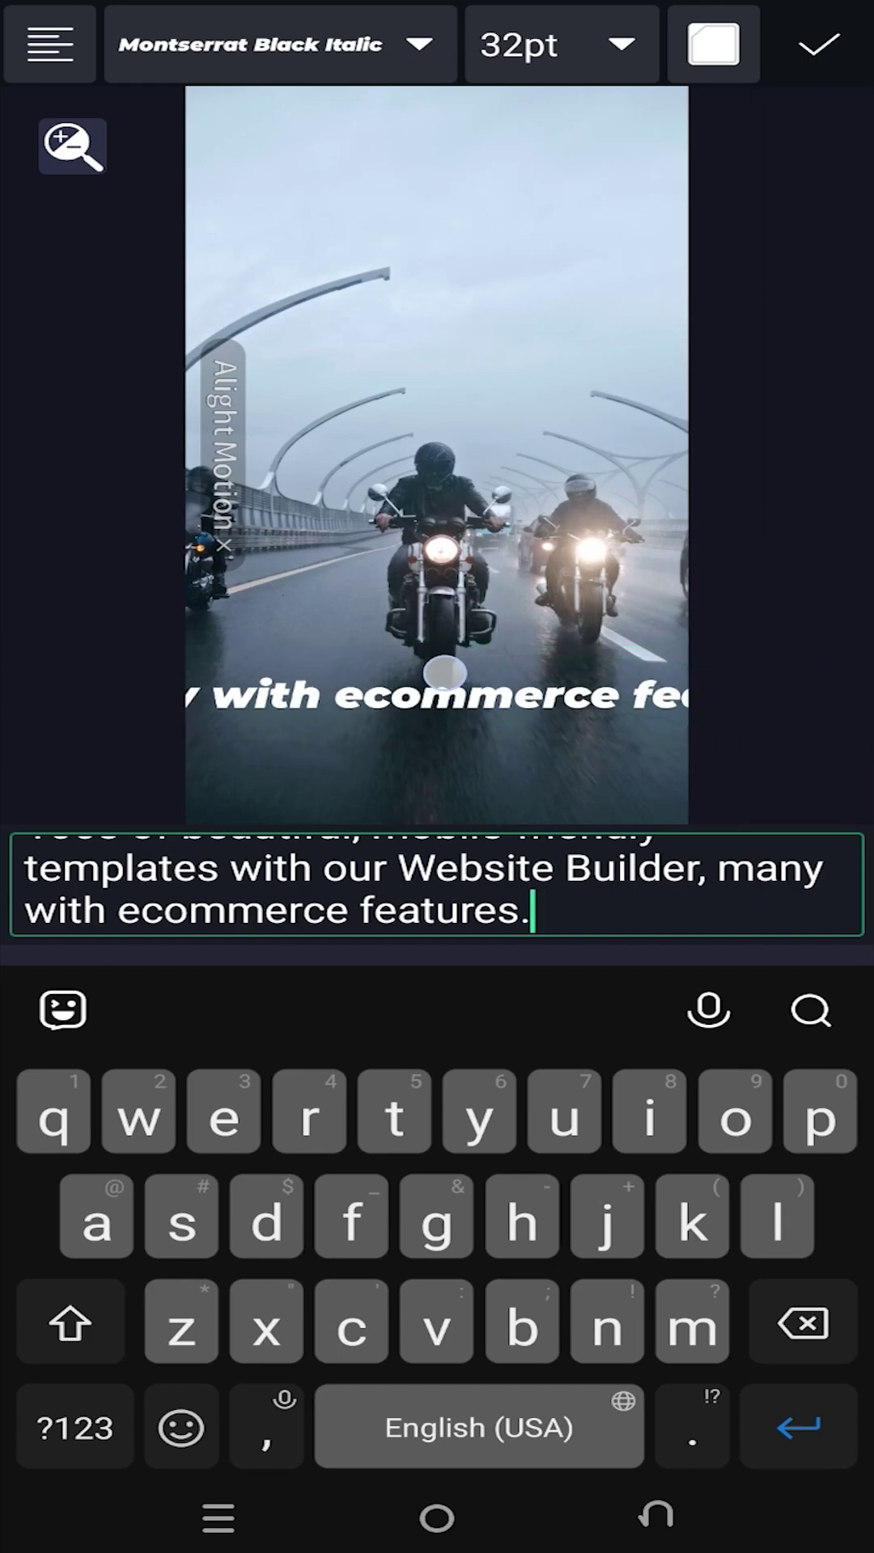
drag(496, 697, 515, 669)
mouse_move(596, 687)
mouse_down()
mouse_move(697, 708)
mouse_move(729, 704)
mouse_up()
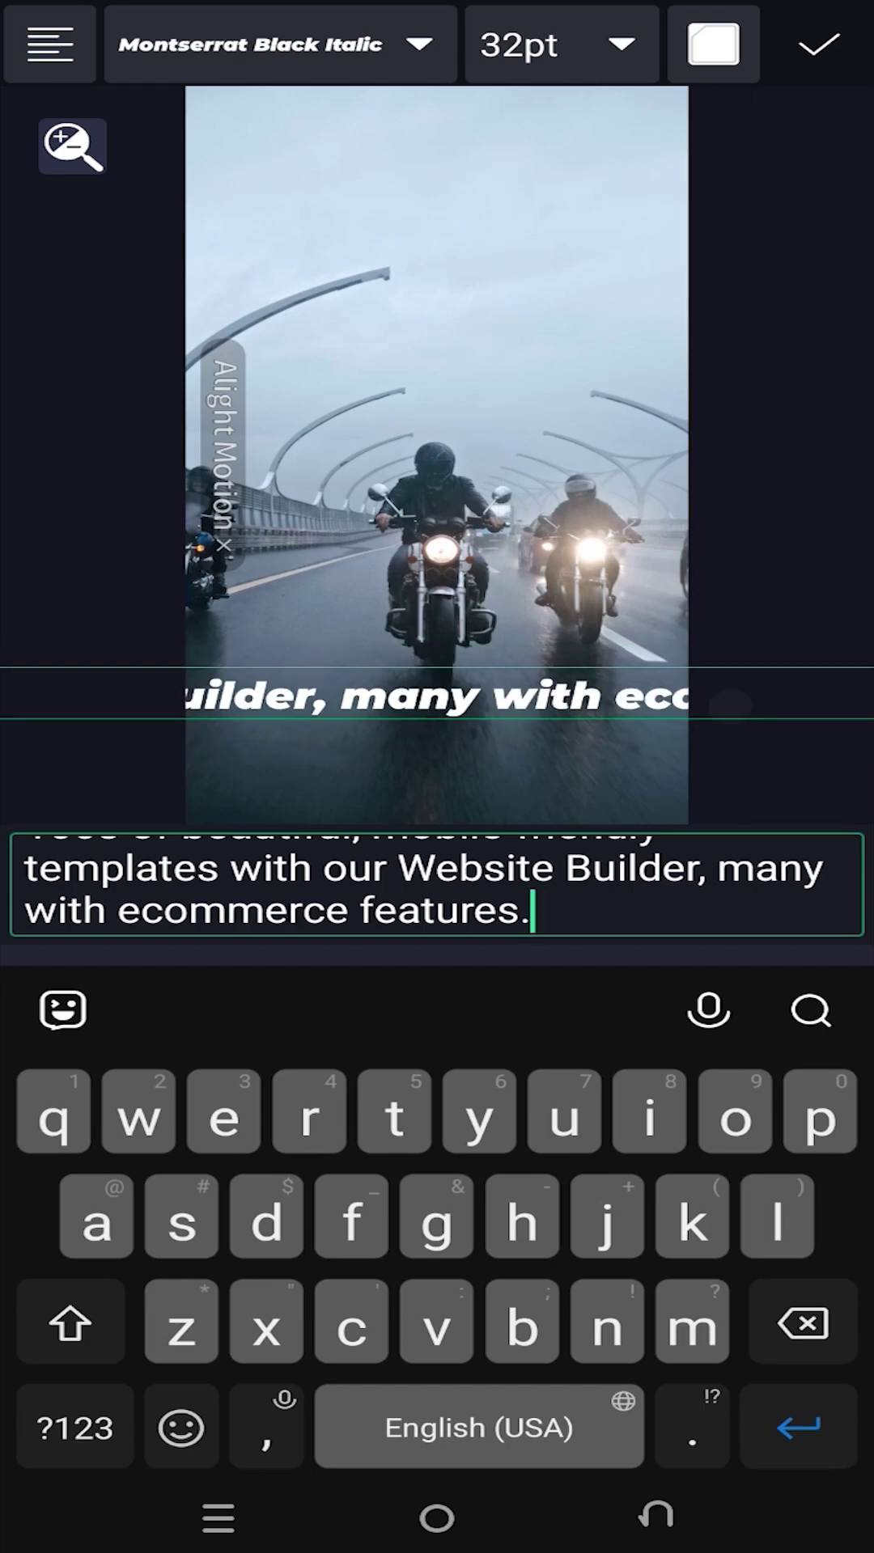
drag(269, 702, 427, 702)
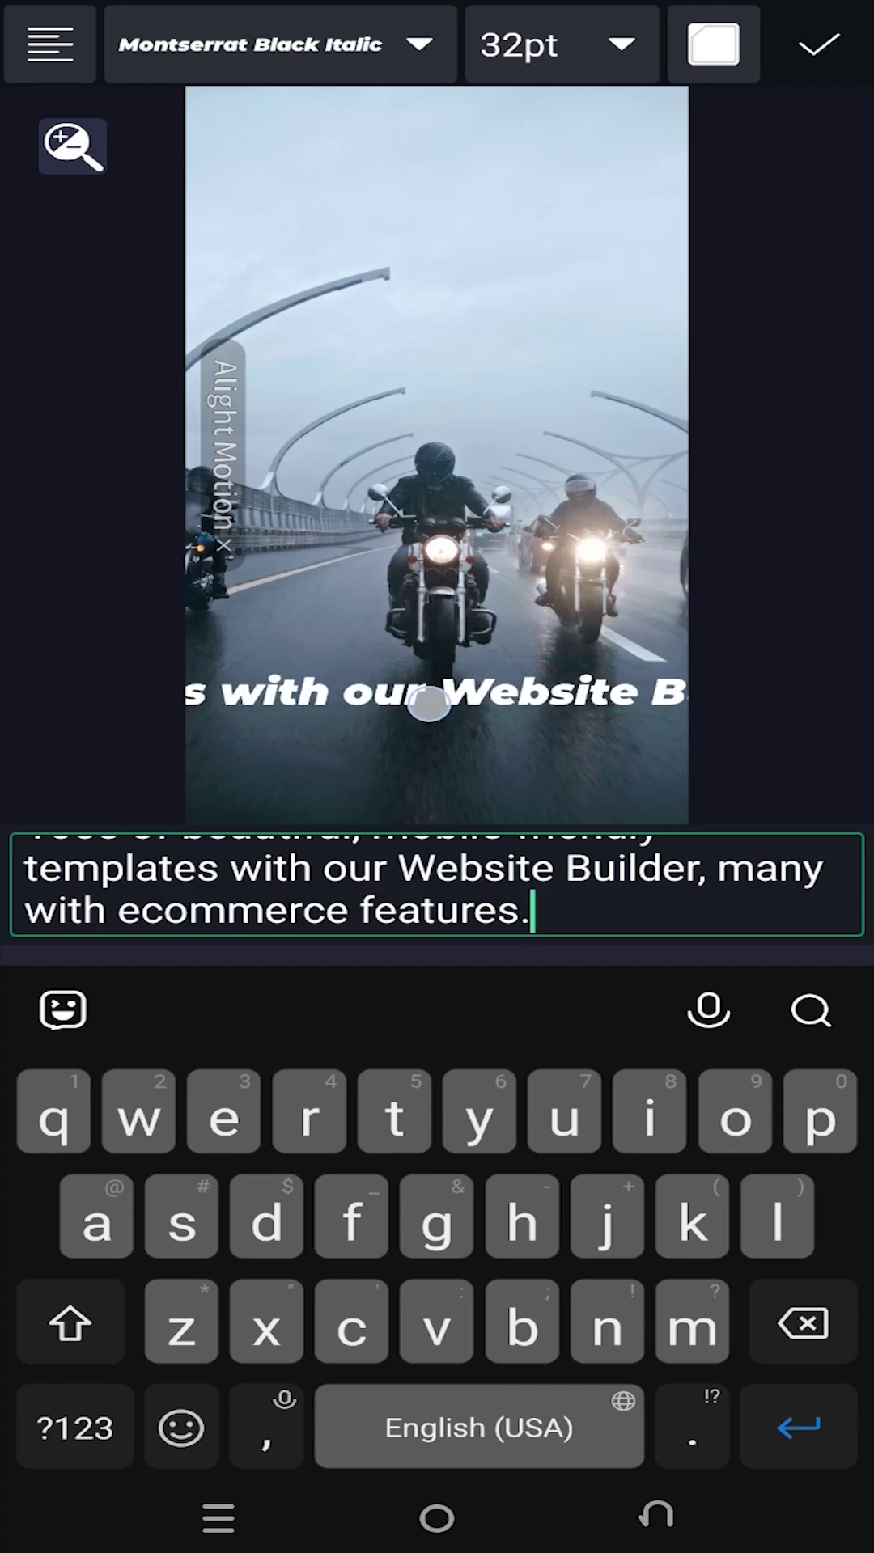
drag(715, 712, 804, 704)
drag(300, 702, 538, 704)
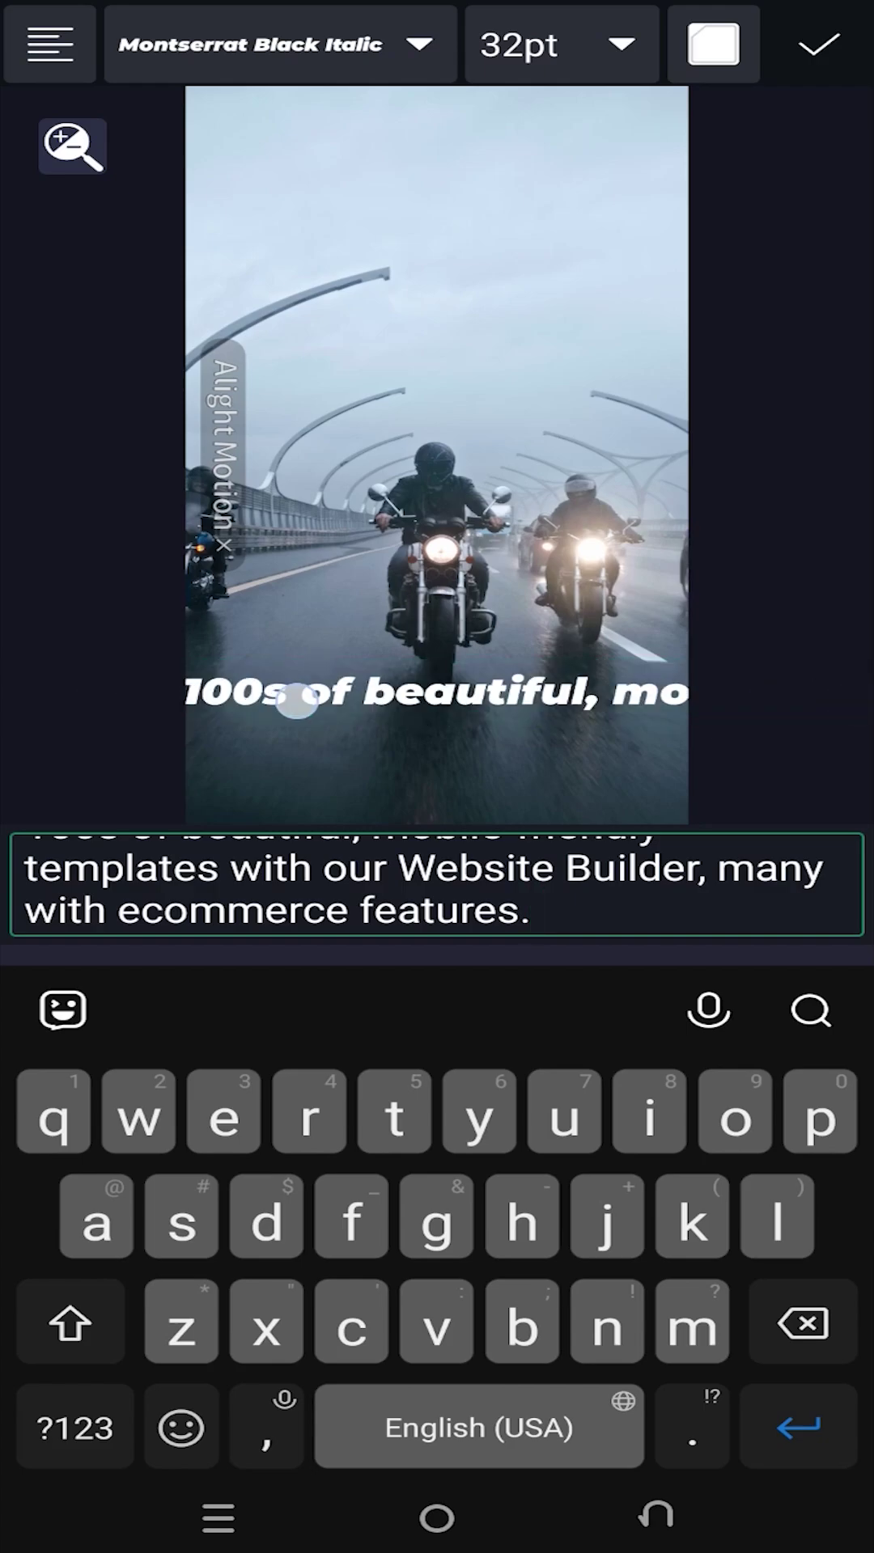
drag(297, 702, 681, 681)
drag(479, 729, 457, 754)
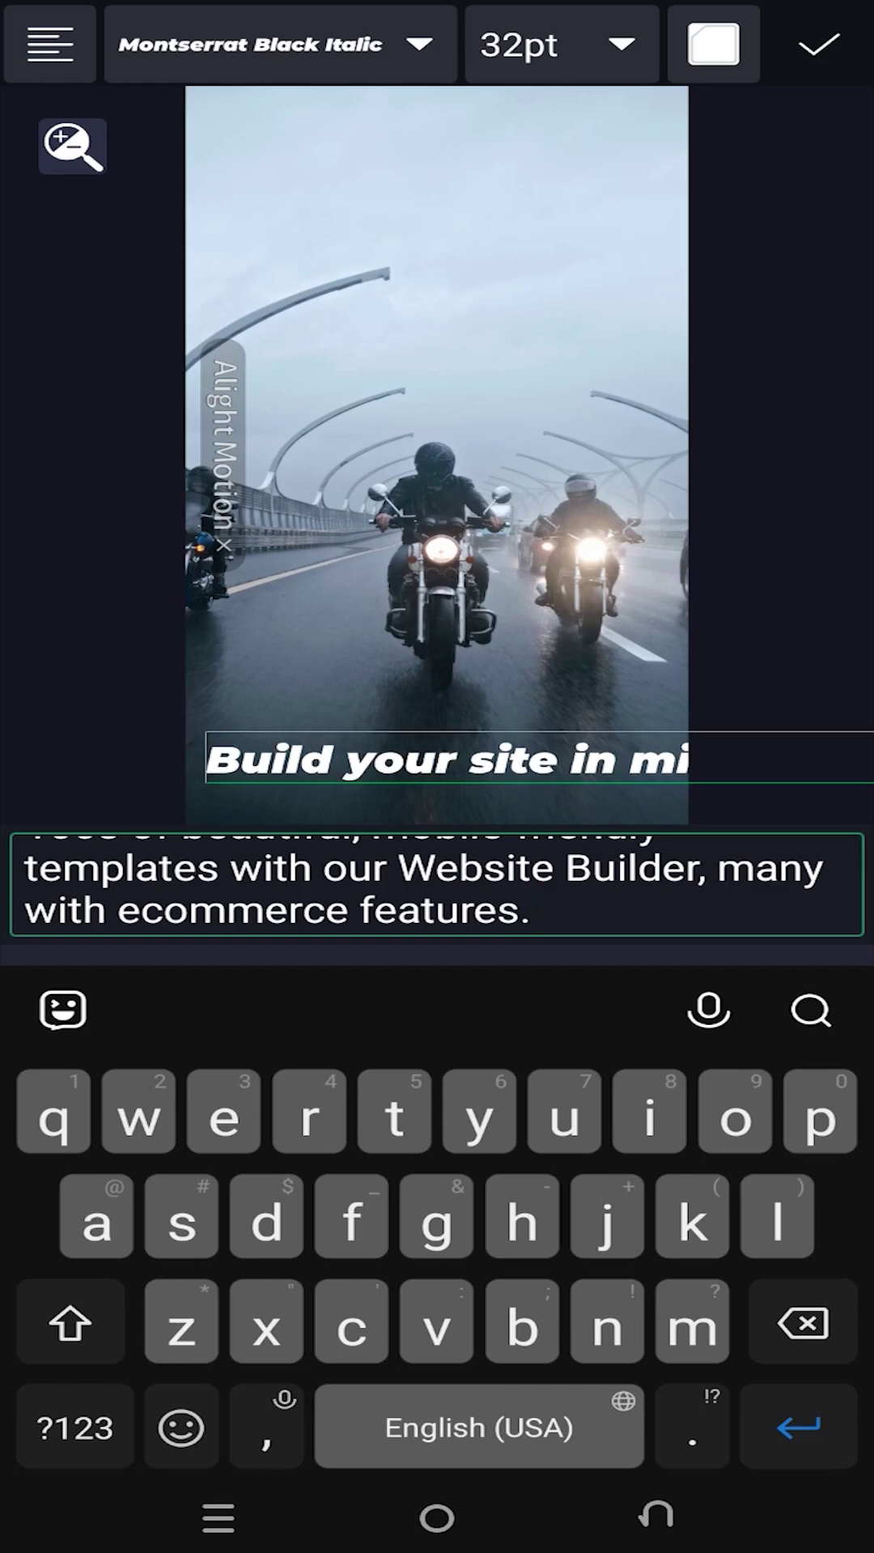
Confirm the text and extend its layer to the clip's end, then return to 00:00:00.
click(819, 43)
click(656, 1517)
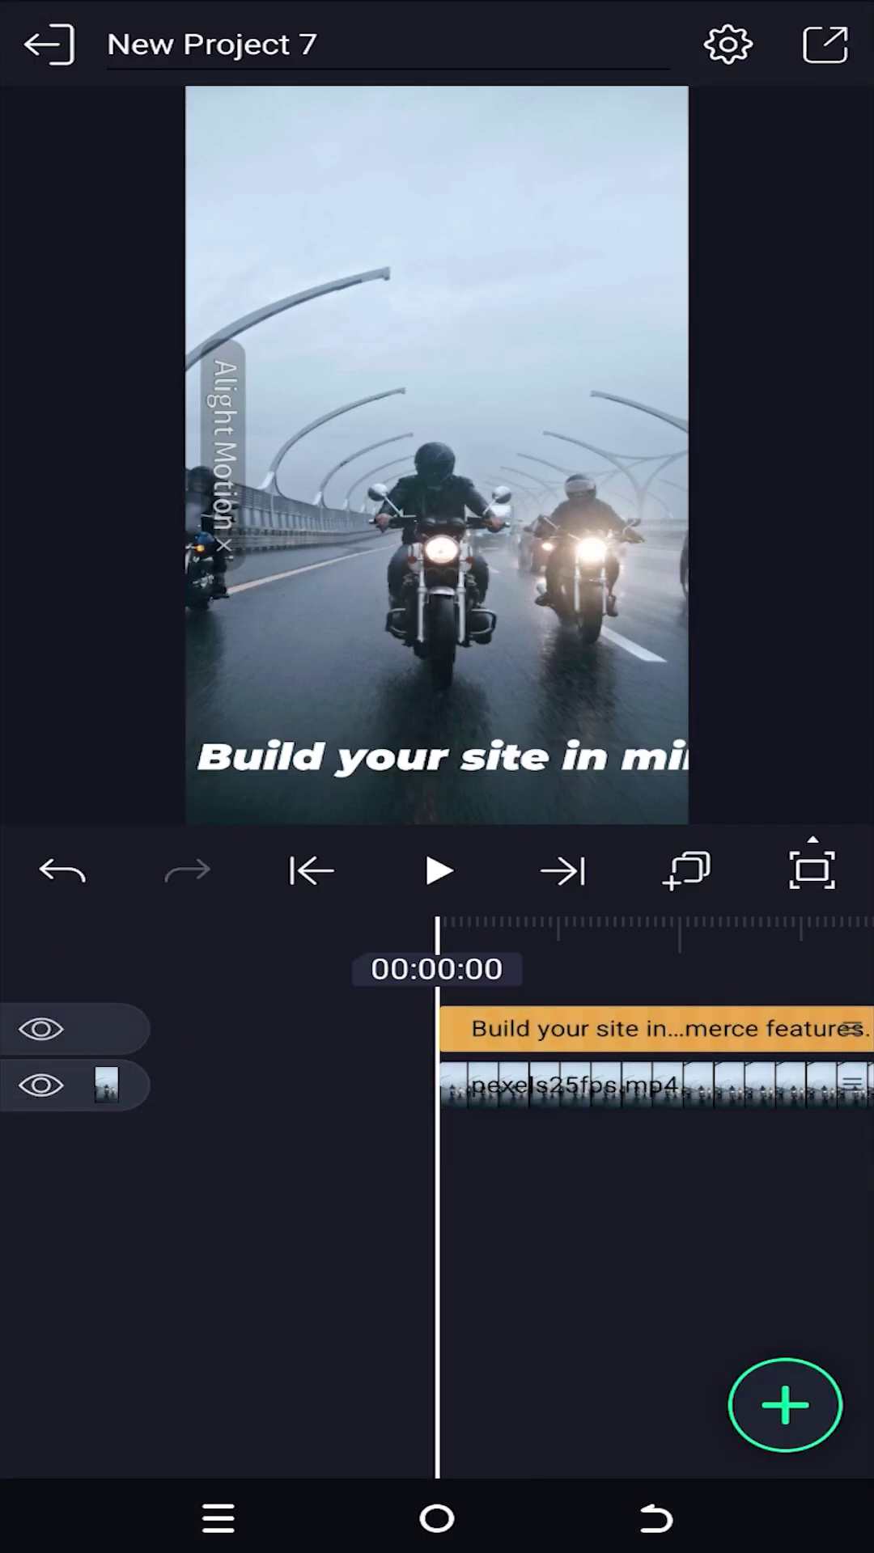
mouse_move(782, 1200)
mouse_down()
mouse_move(531, 1217)
mouse_move(385, 1302)
mouse_up()
click(110, 1030)
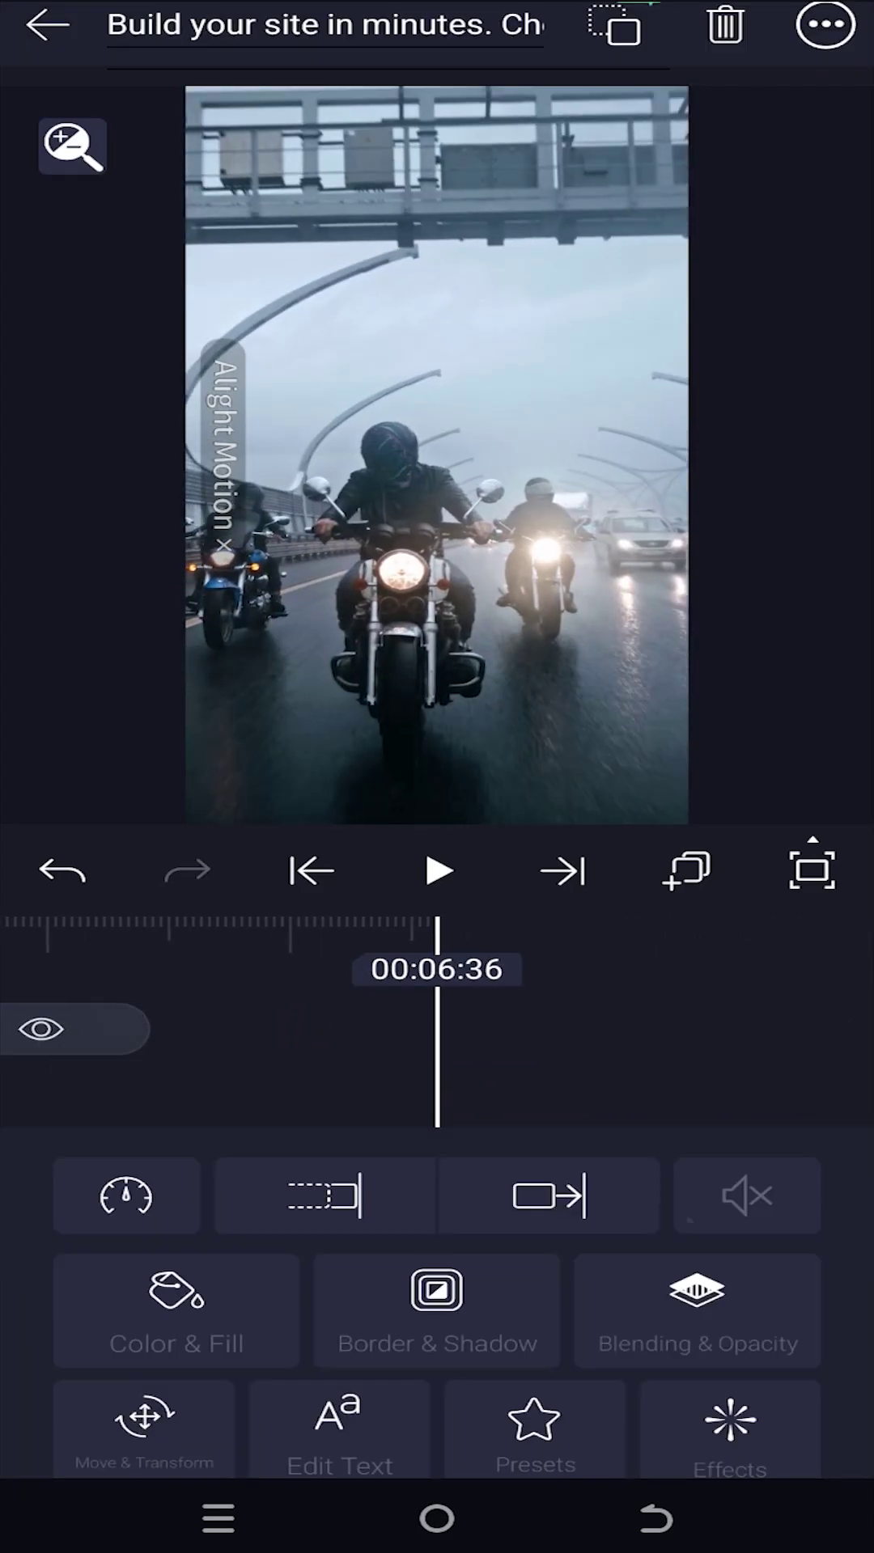
click(351, 1145)
click(655, 1519)
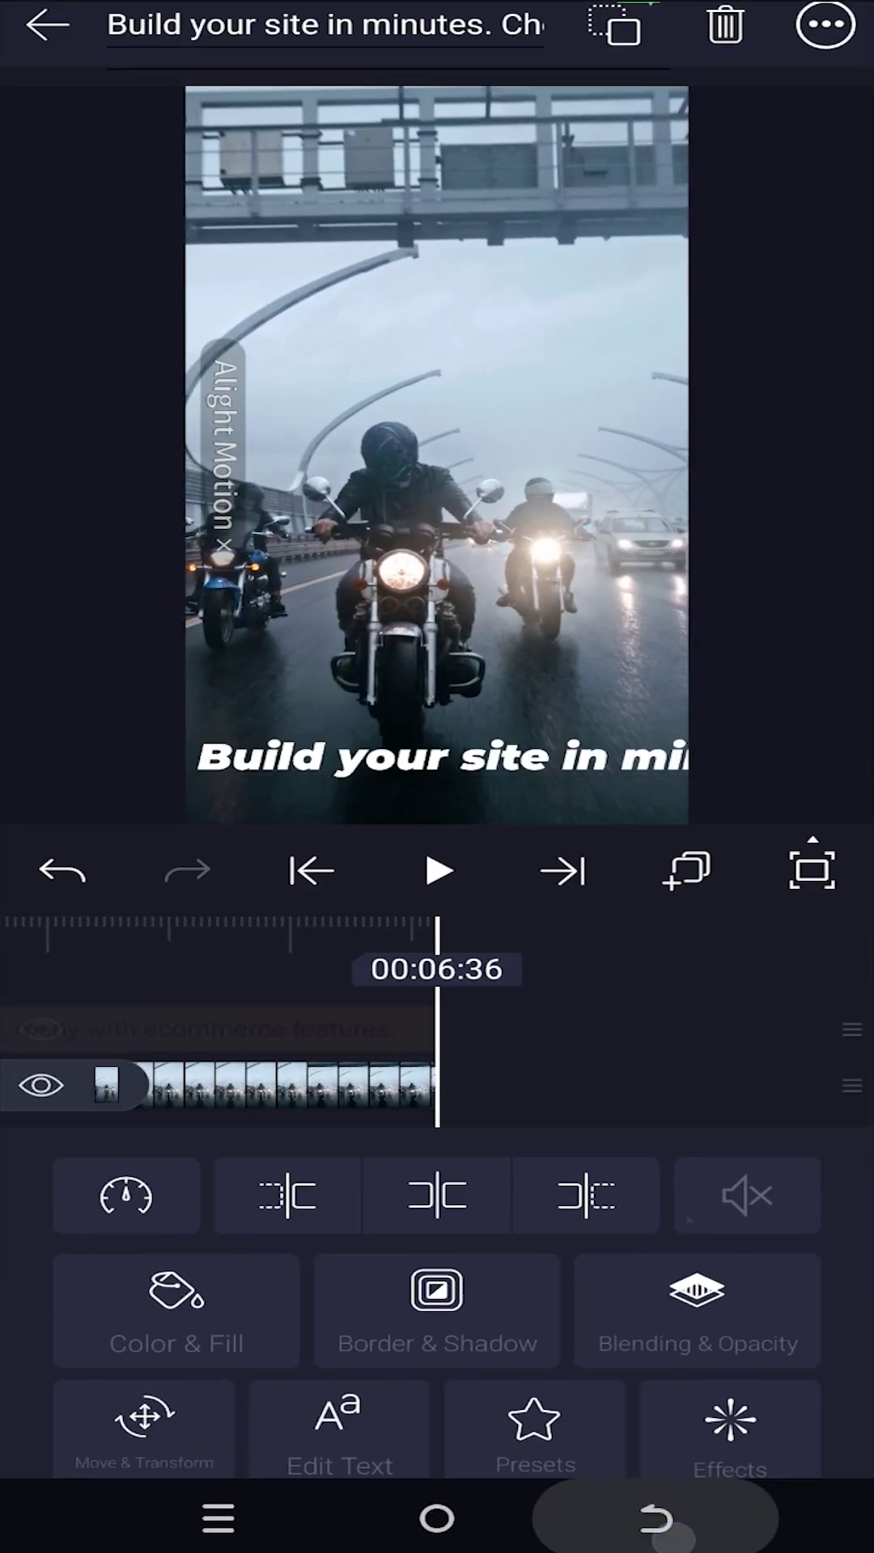
drag(189, 1267, 489, 1232)
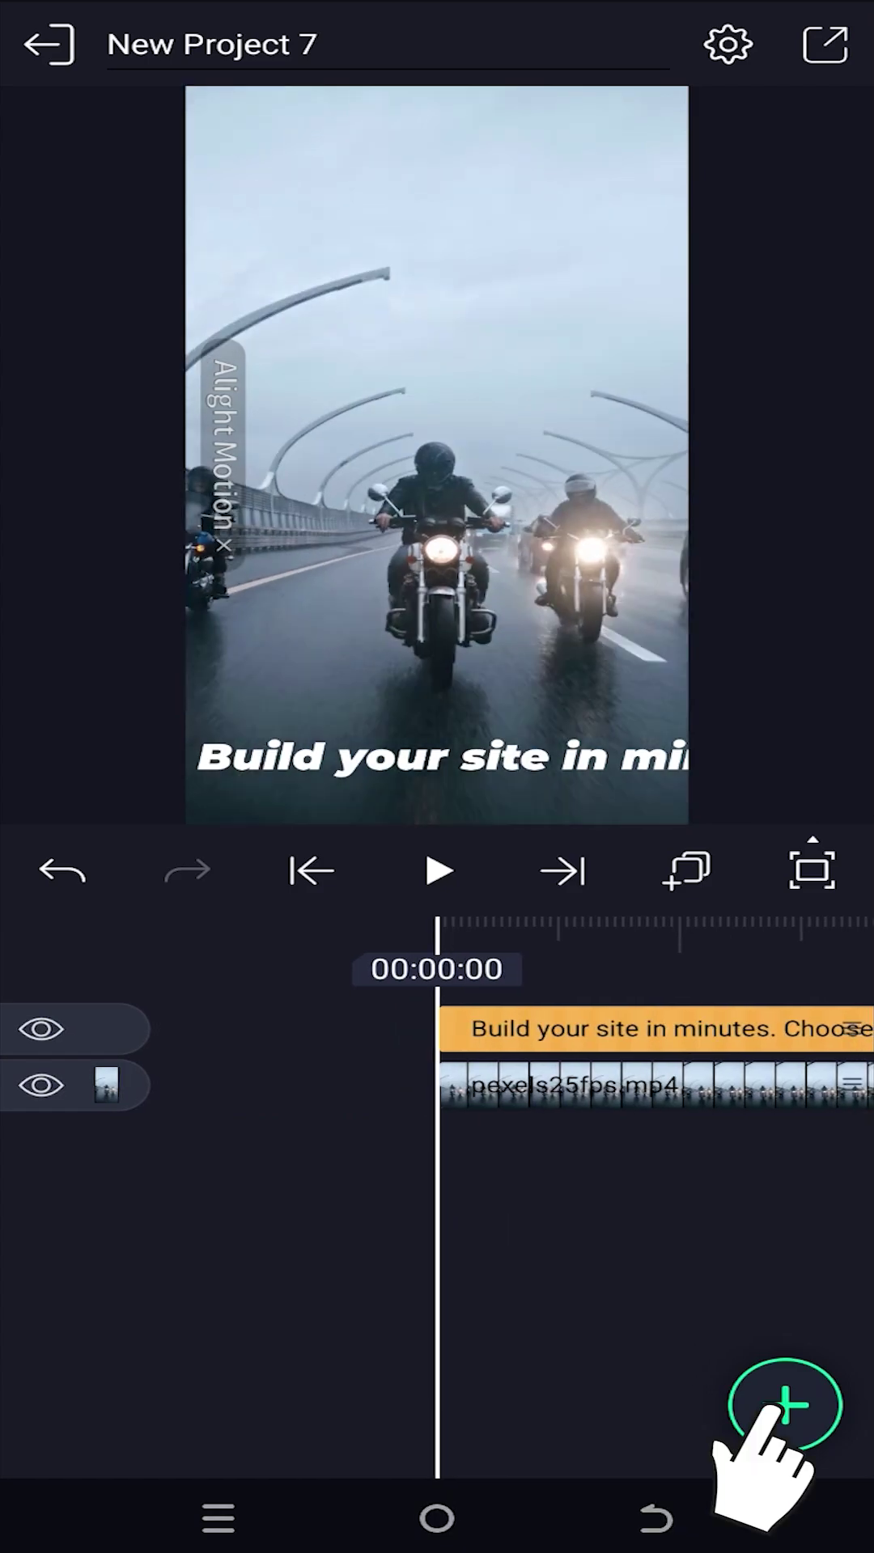
Add a red rectangle layer and place it beneath the text layer.
click(786, 1404)
click(101, 1394)
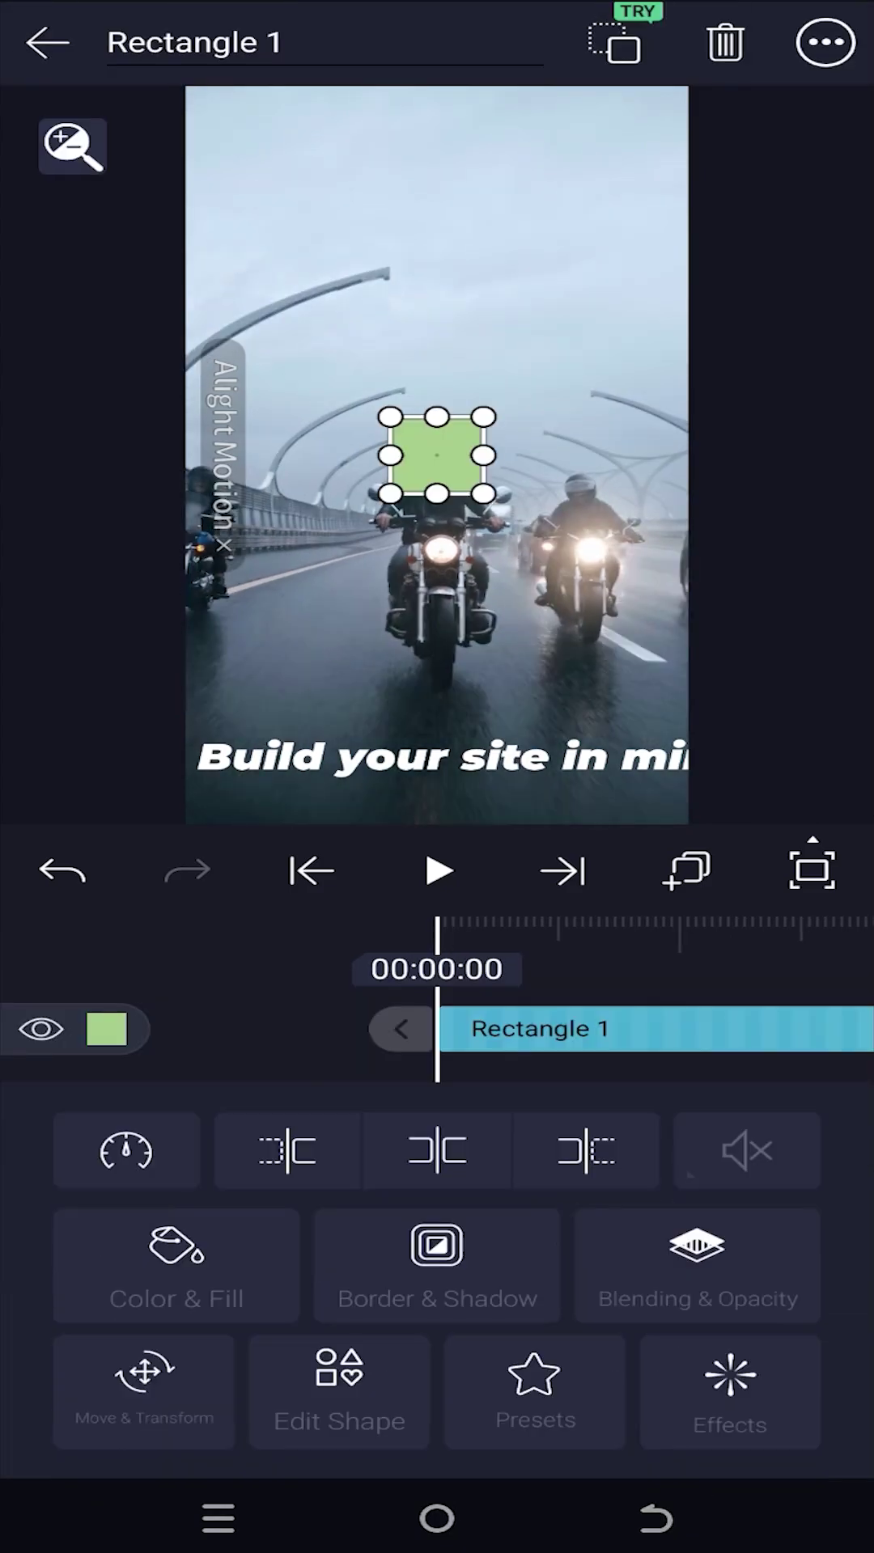
click(188, 1259)
click(221, 1284)
click(655, 1517)
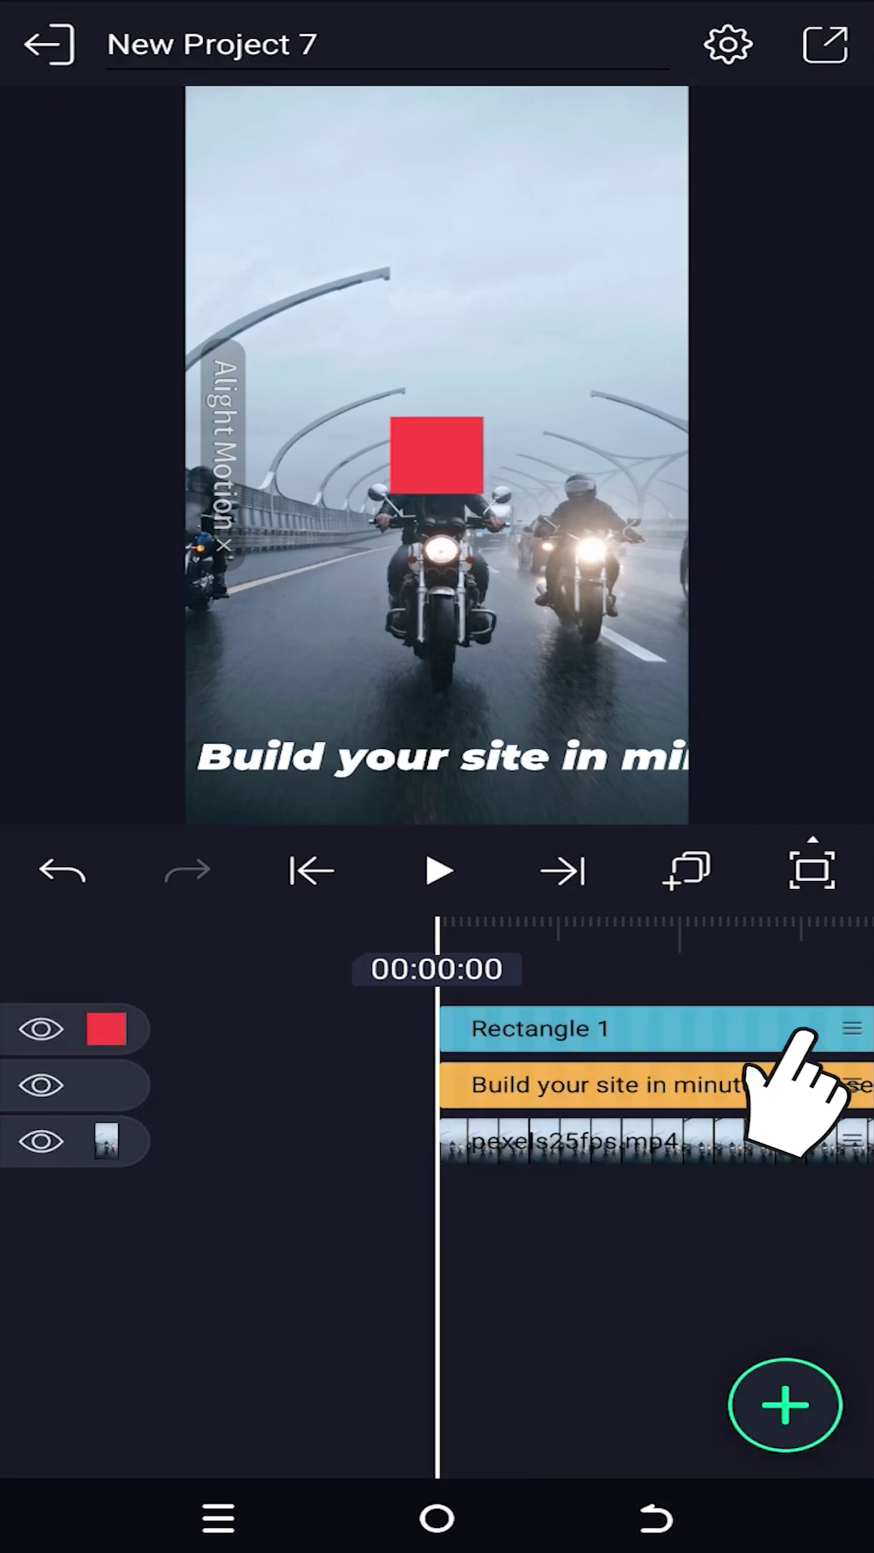
drag(800, 1036, 806, 1080)
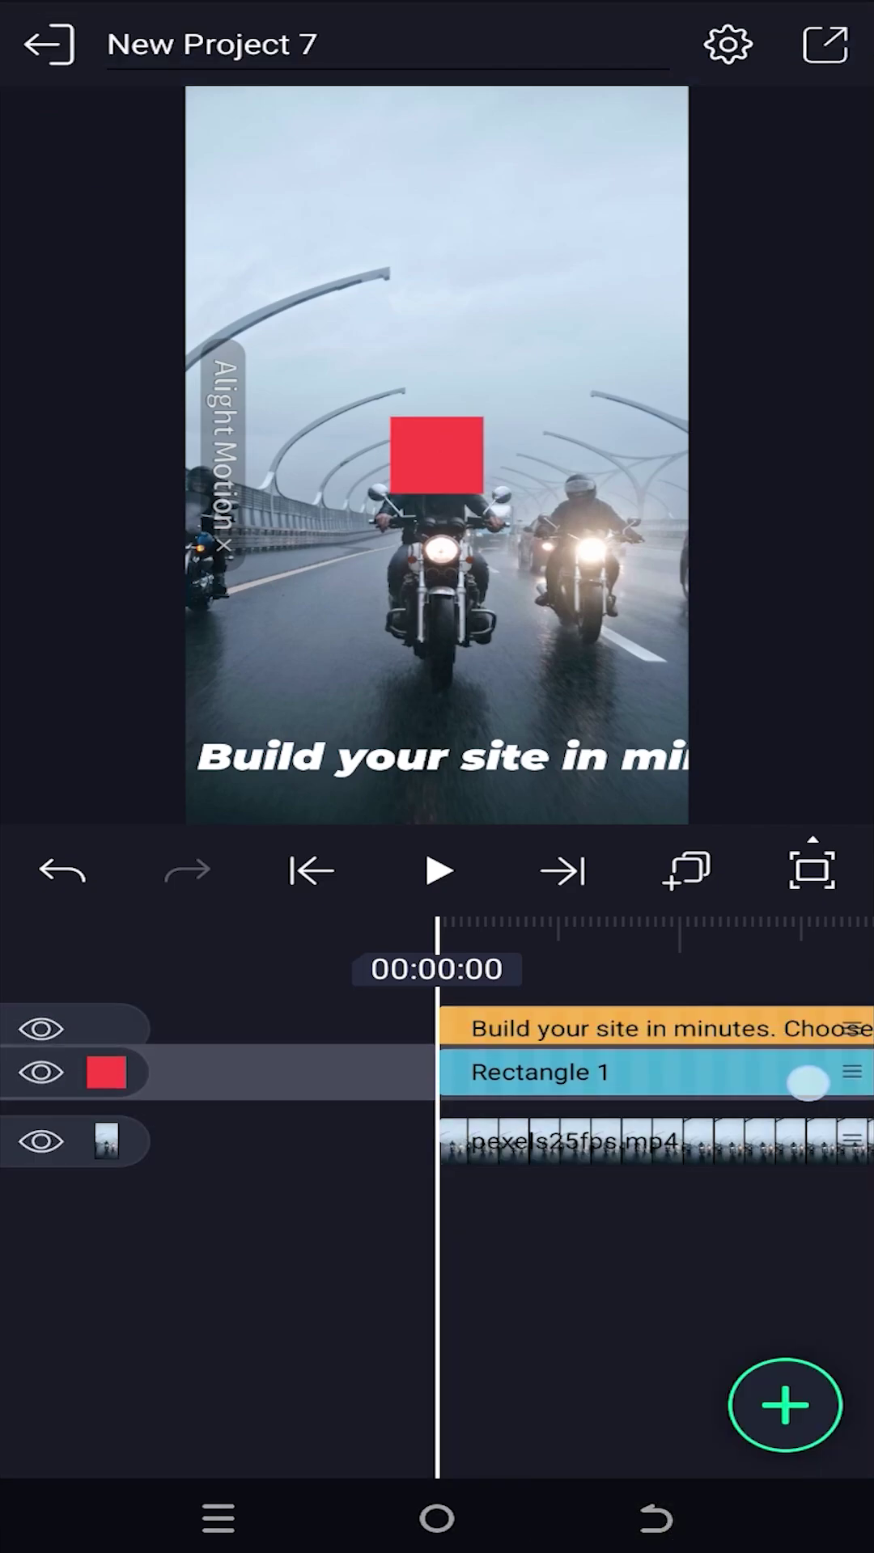
Stretch the red bar across the video under the text line.
click(423, 462)
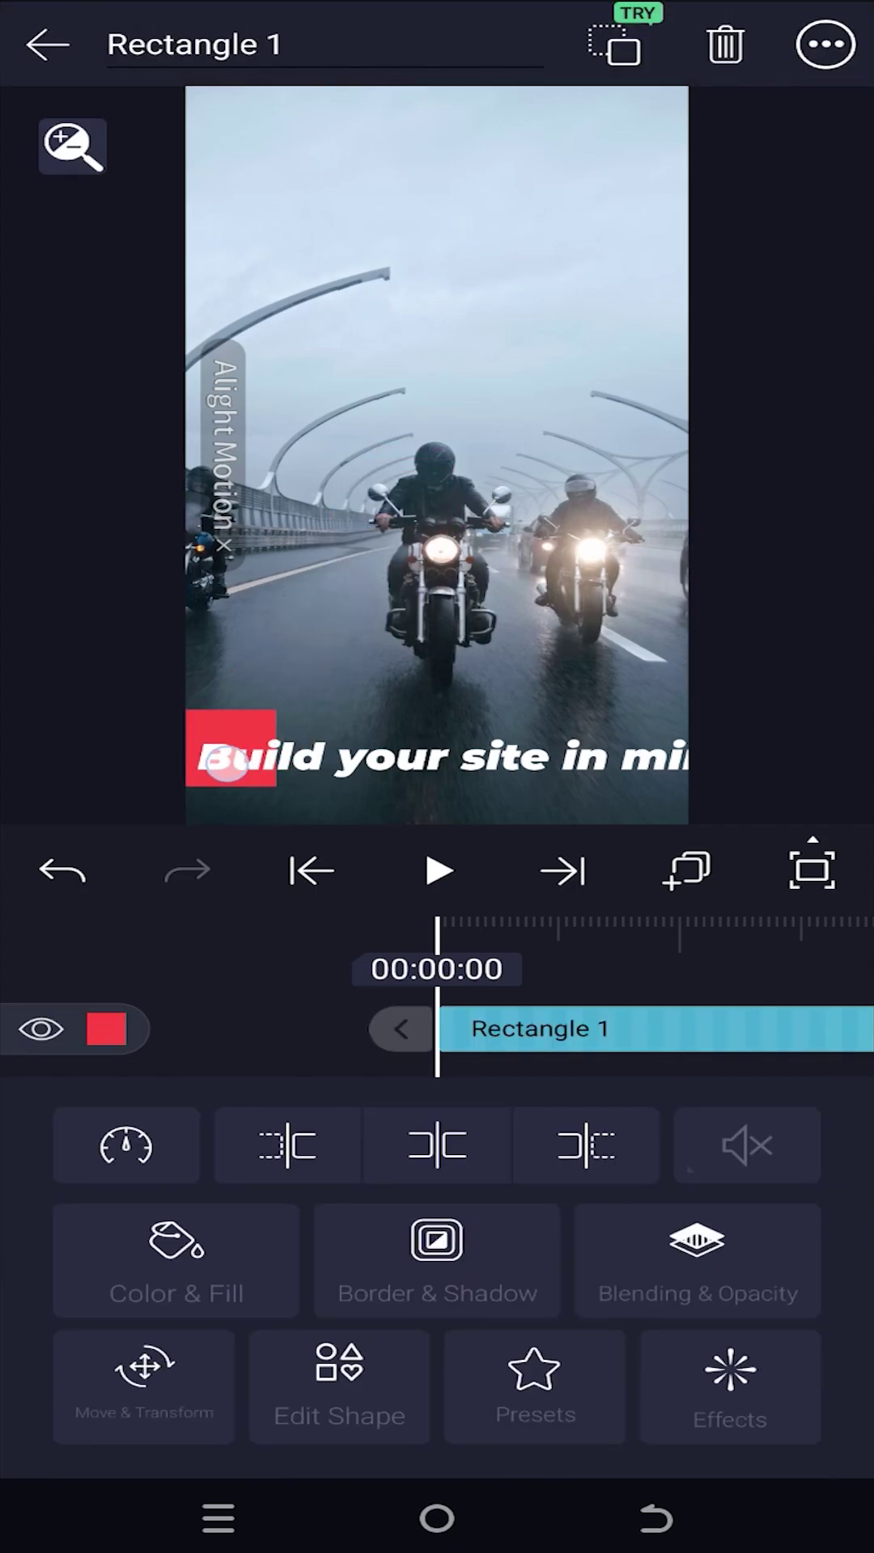
drag(382, 755, 665, 753)
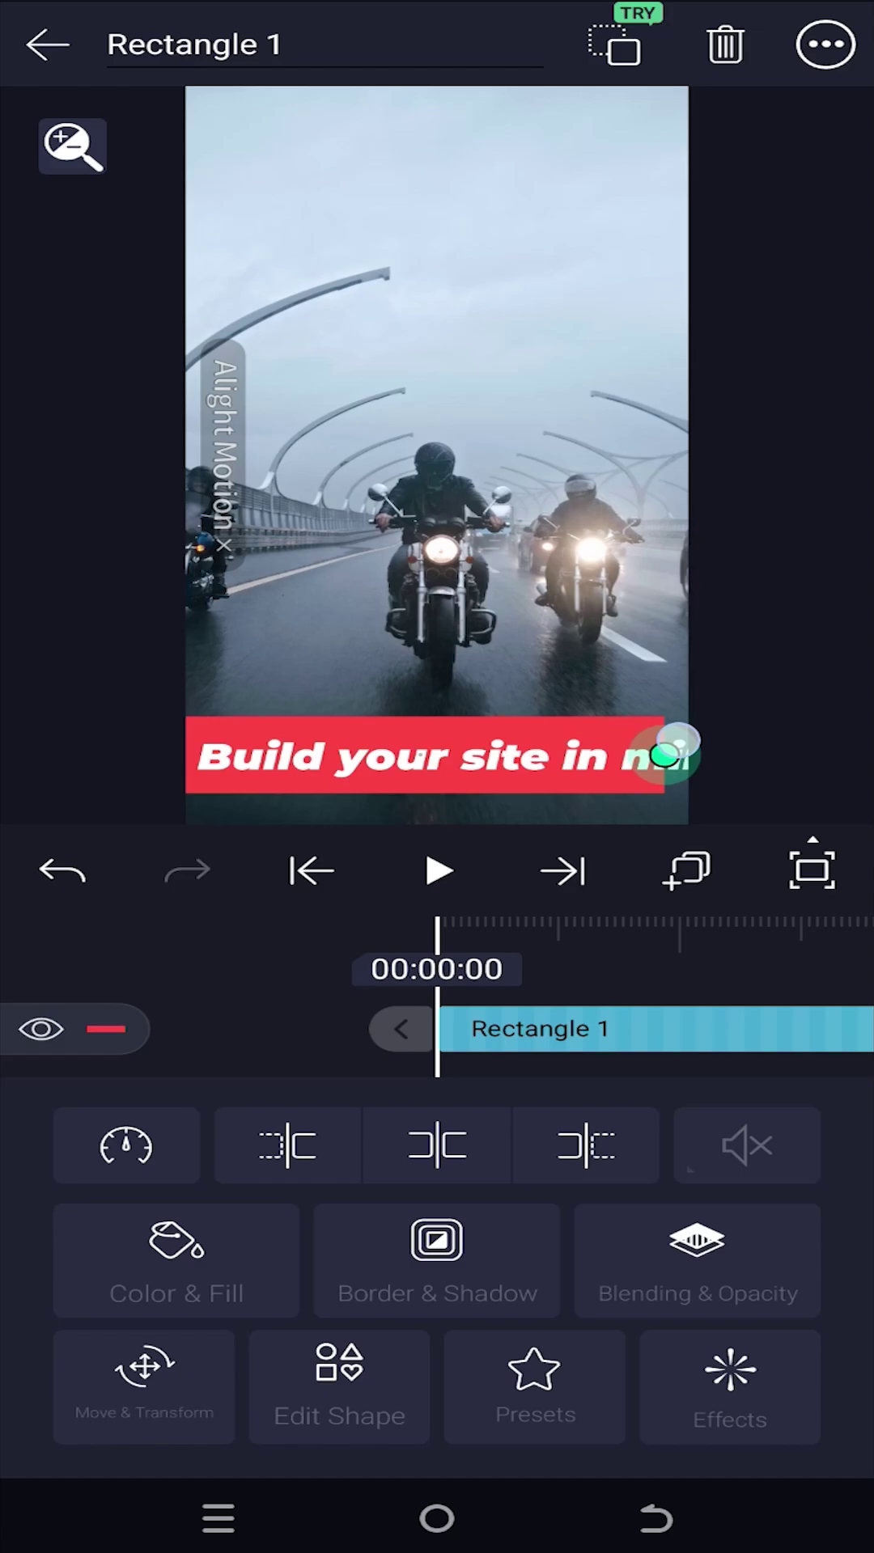
click(656, 1519)
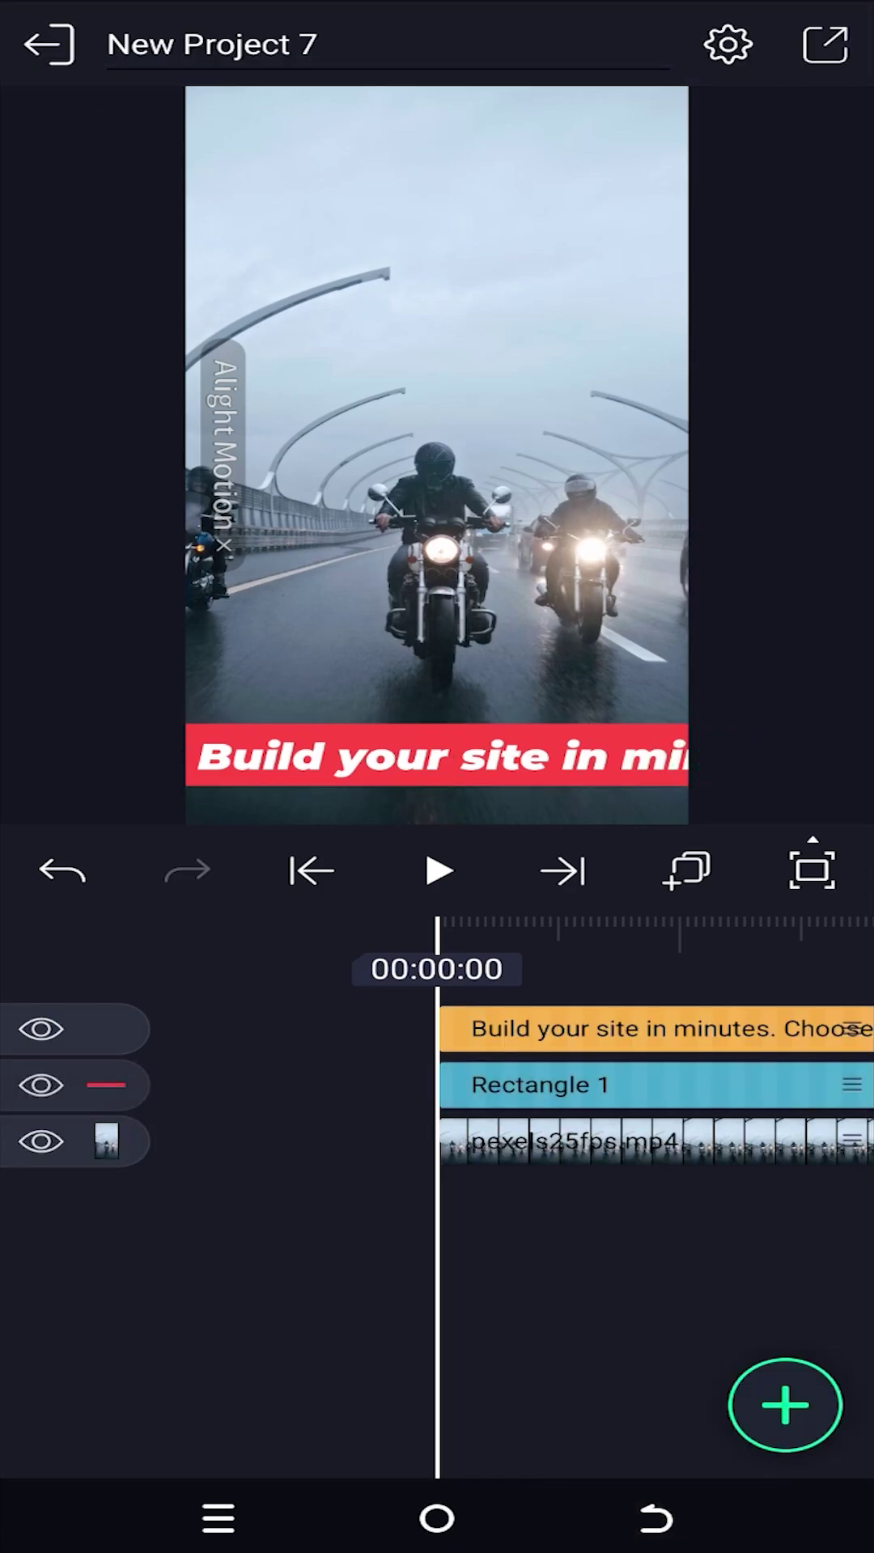
Extend the red bar's clip to 00:06:36 and return to the start.
drag(727, 1262, 517, 1307)
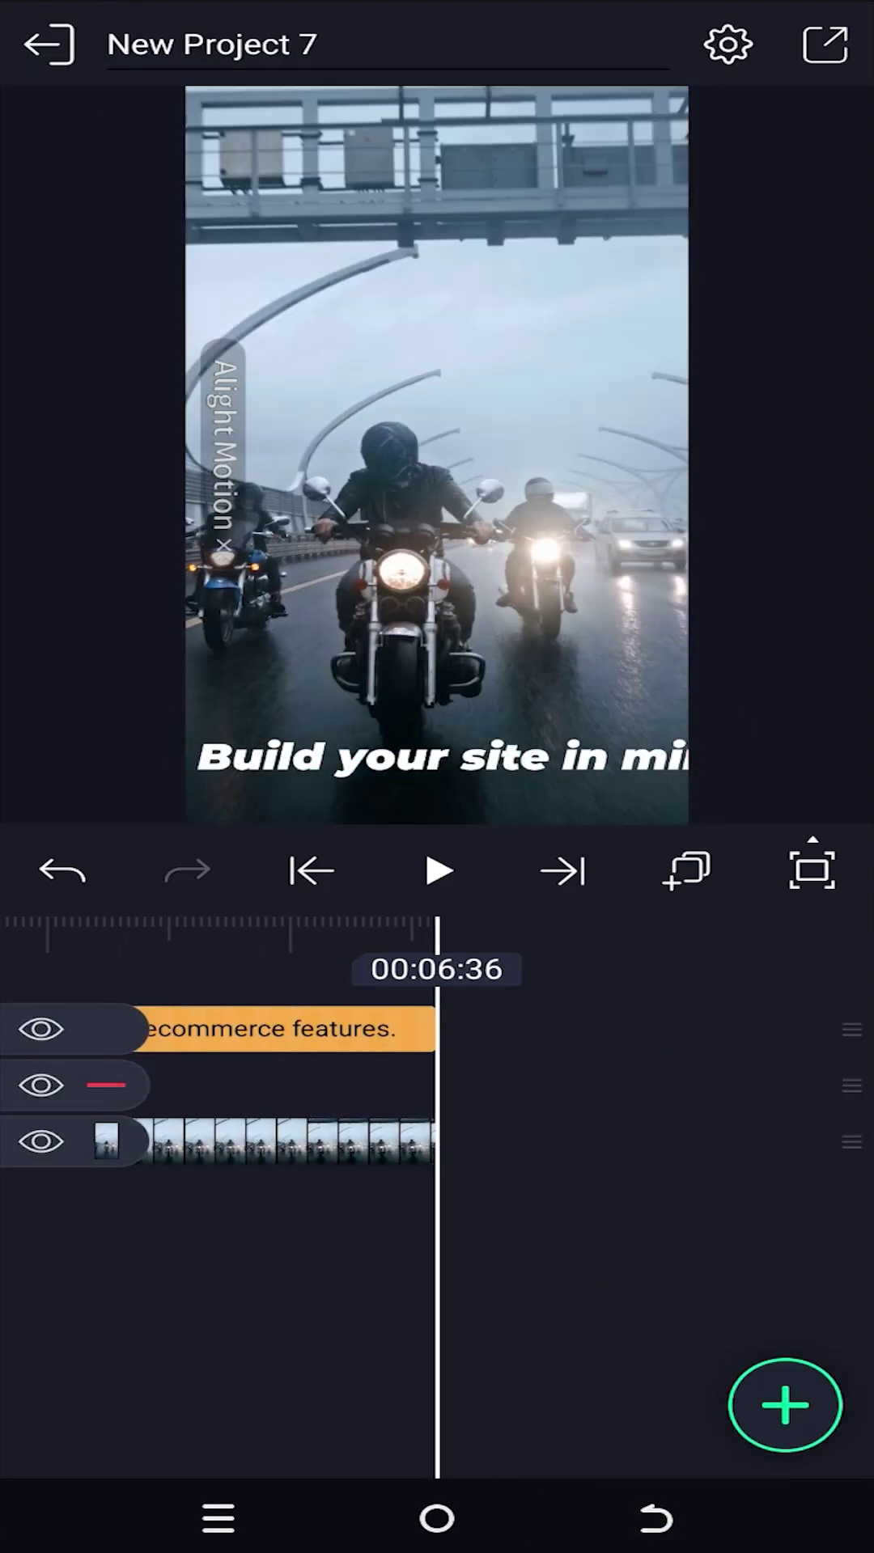
click(97, 1084)
click(347, 1158)
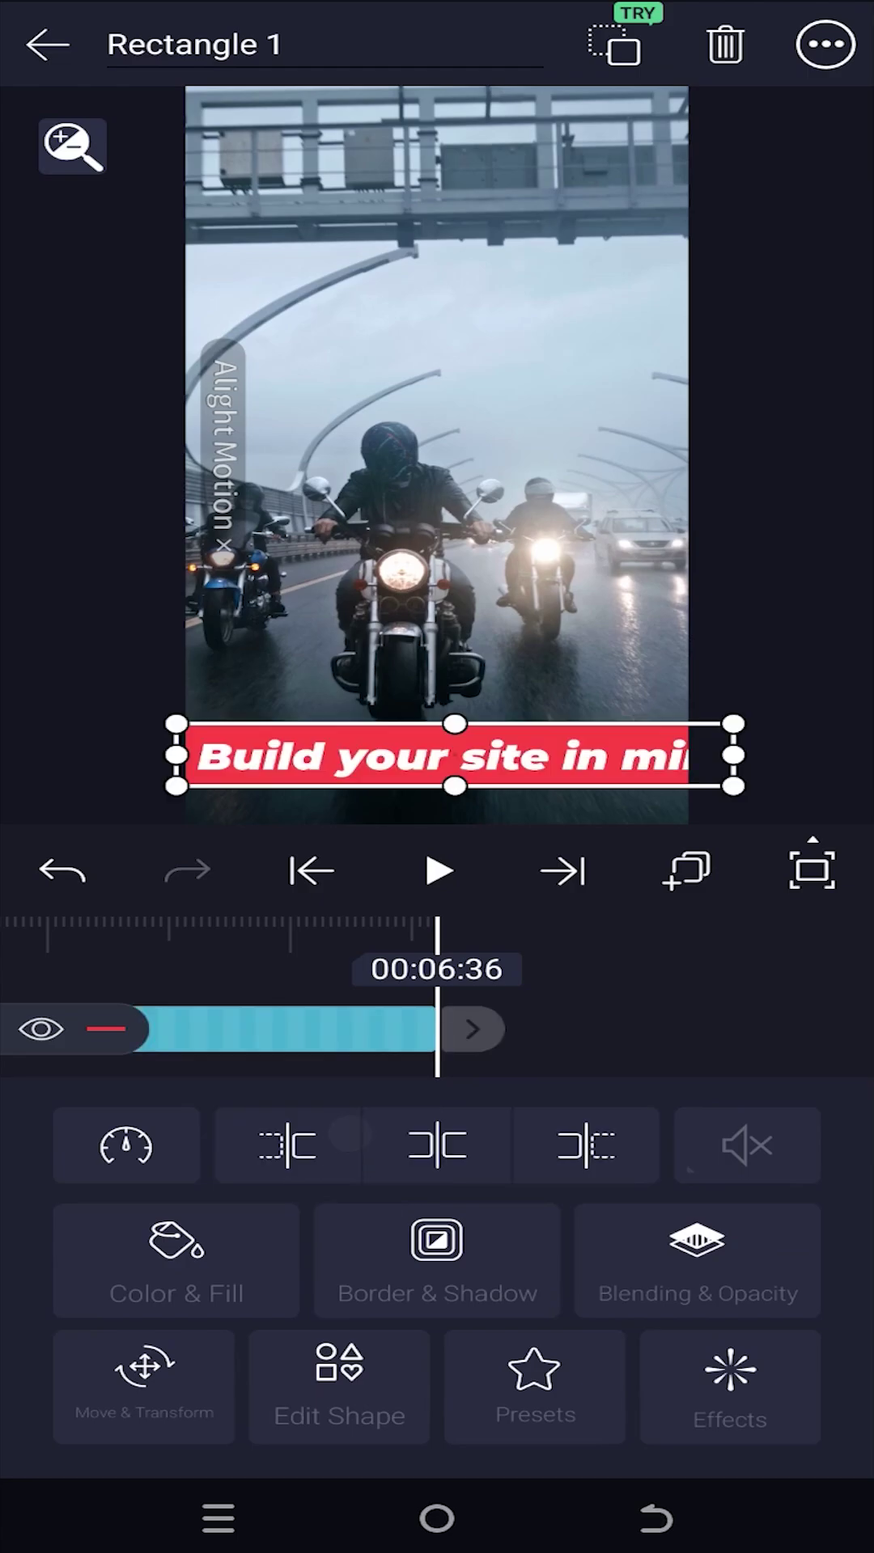
click(675, 1524)
drag(364, 1274, 789, 1275)
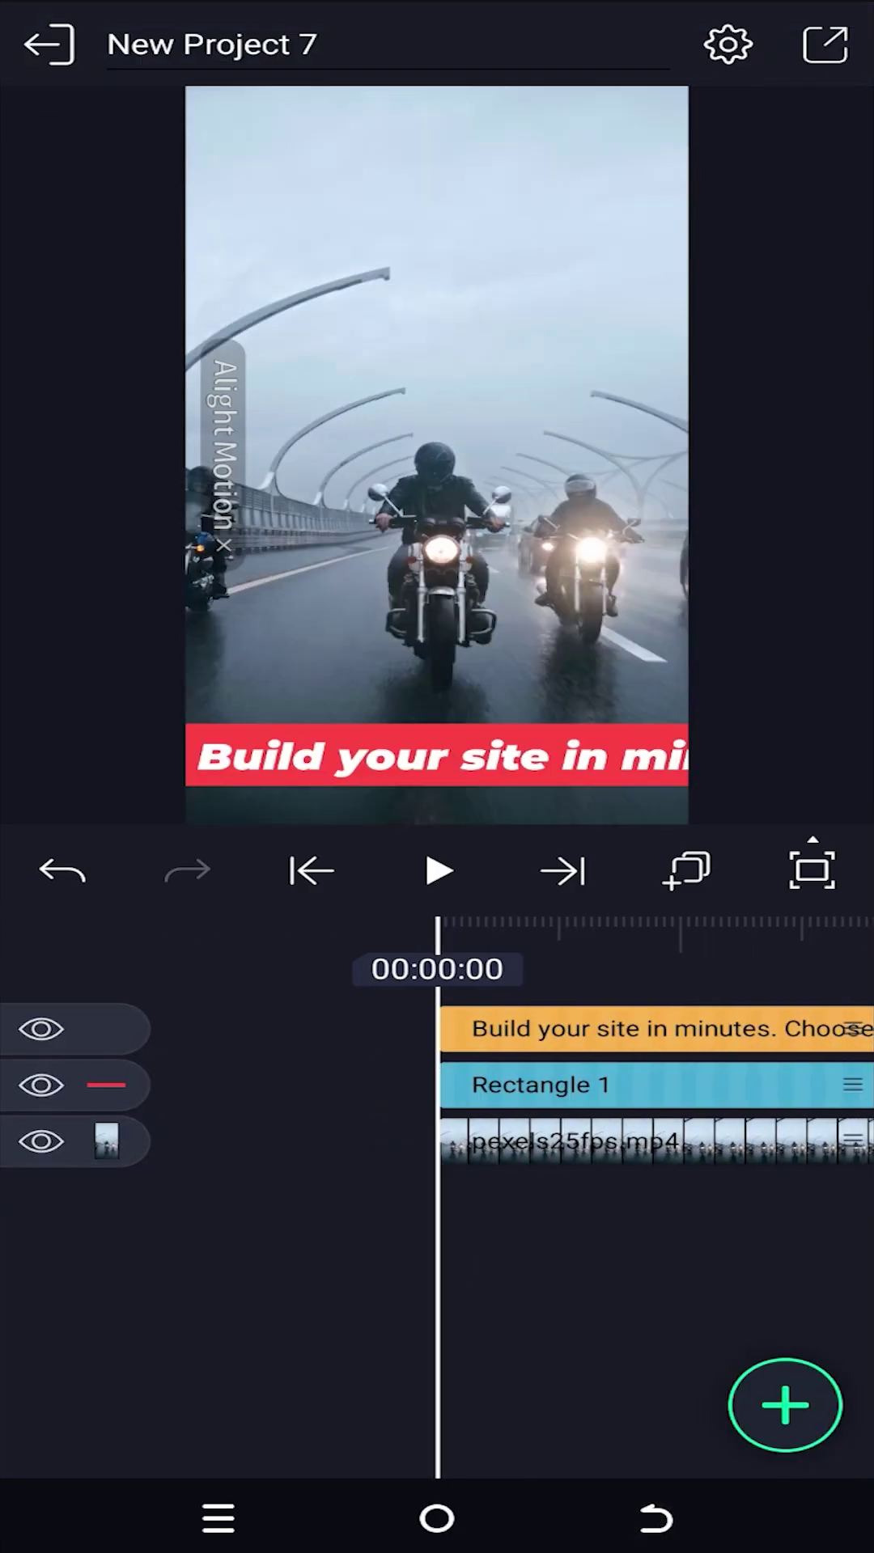
Keyframe the text sliding left to X ≈ -2660 at 00:06:36.
click(546, 1030)
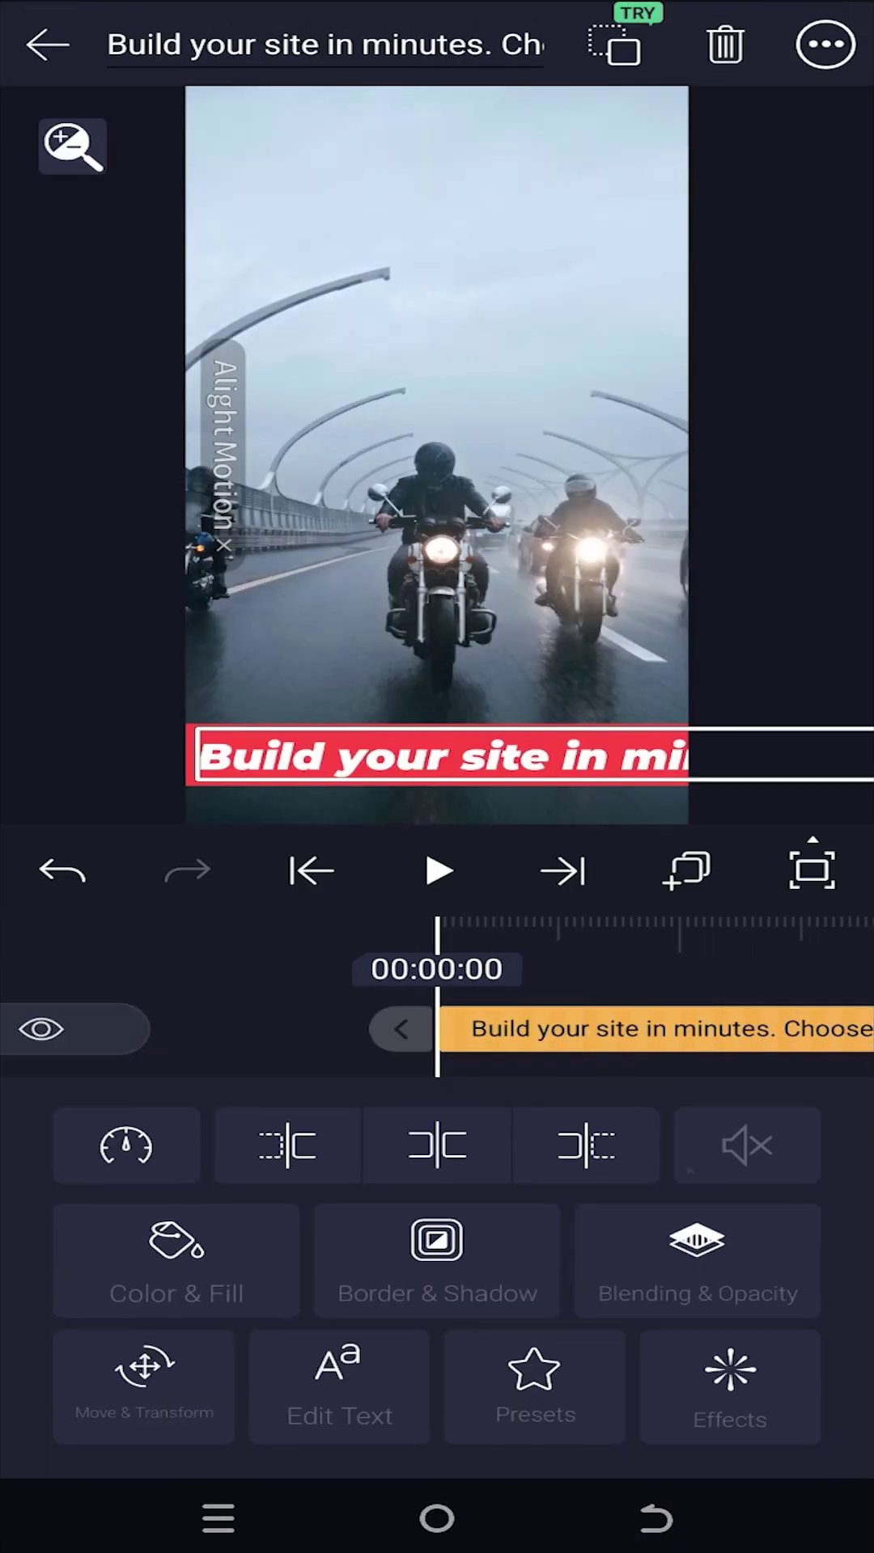
click(143, 1384)
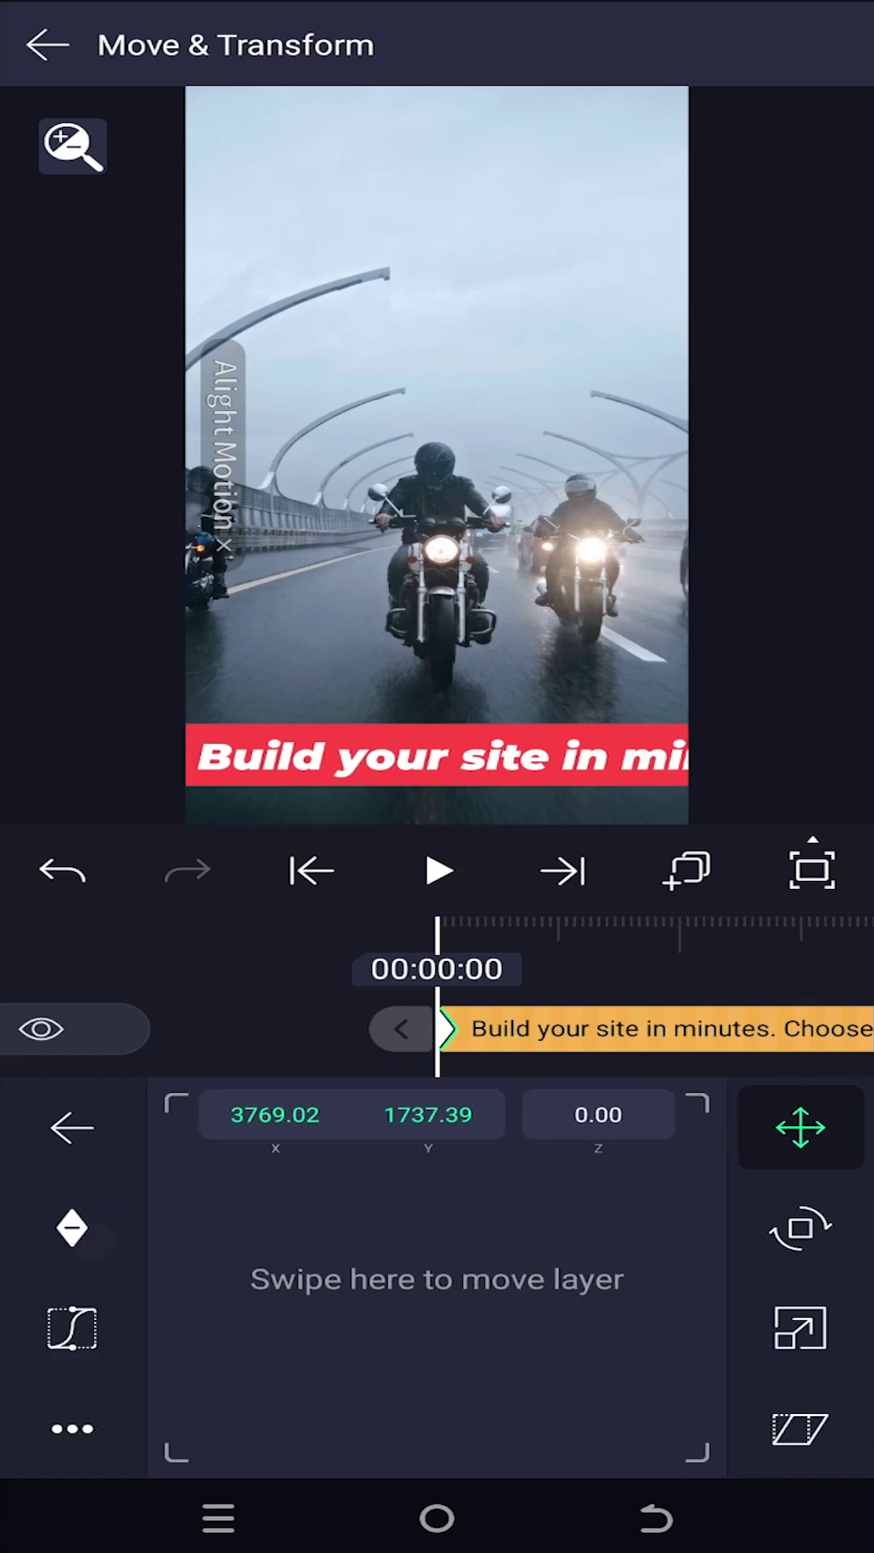
drag(631, 982, 243, 981)
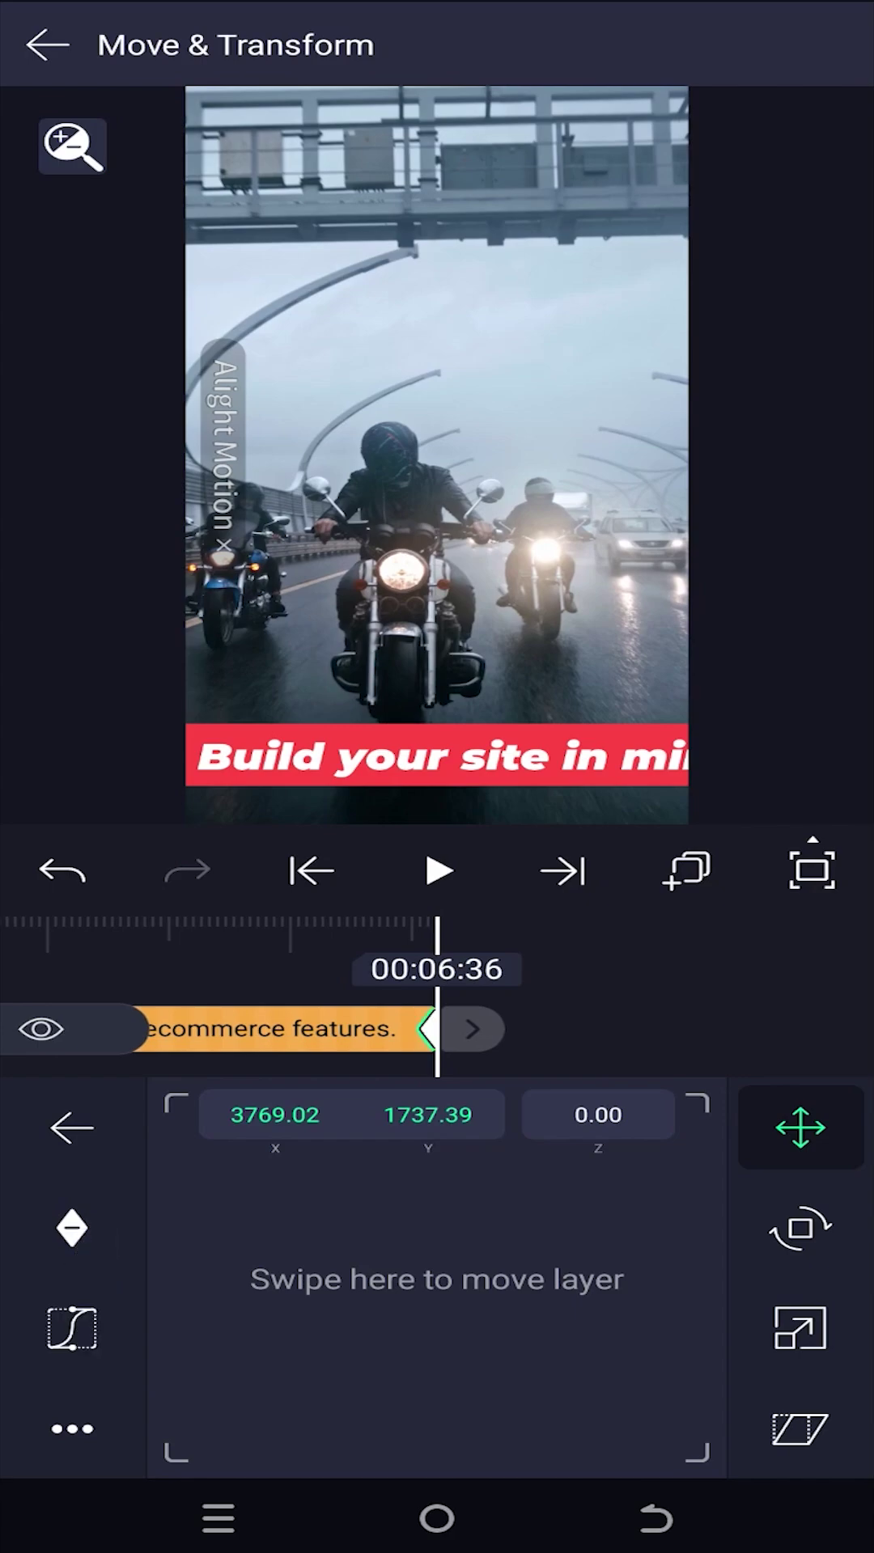
drag(574, 1281, 194, 1308)
drag(477, 1283, 238, 1257)
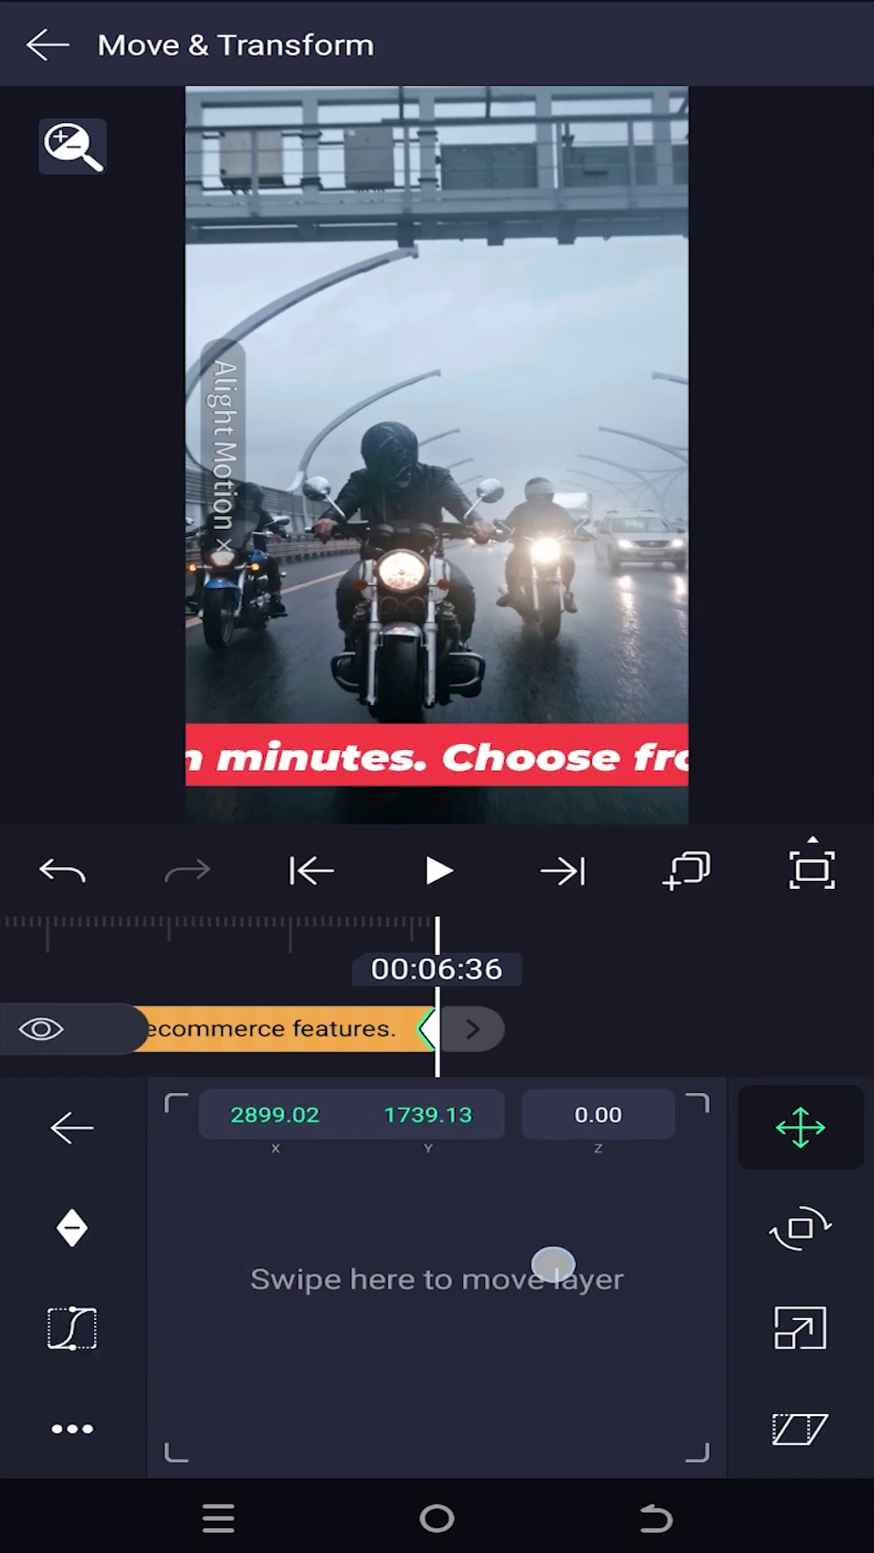
drag(557, 1269, 284, 1245)
drag(583, 1287, 316, 1299)
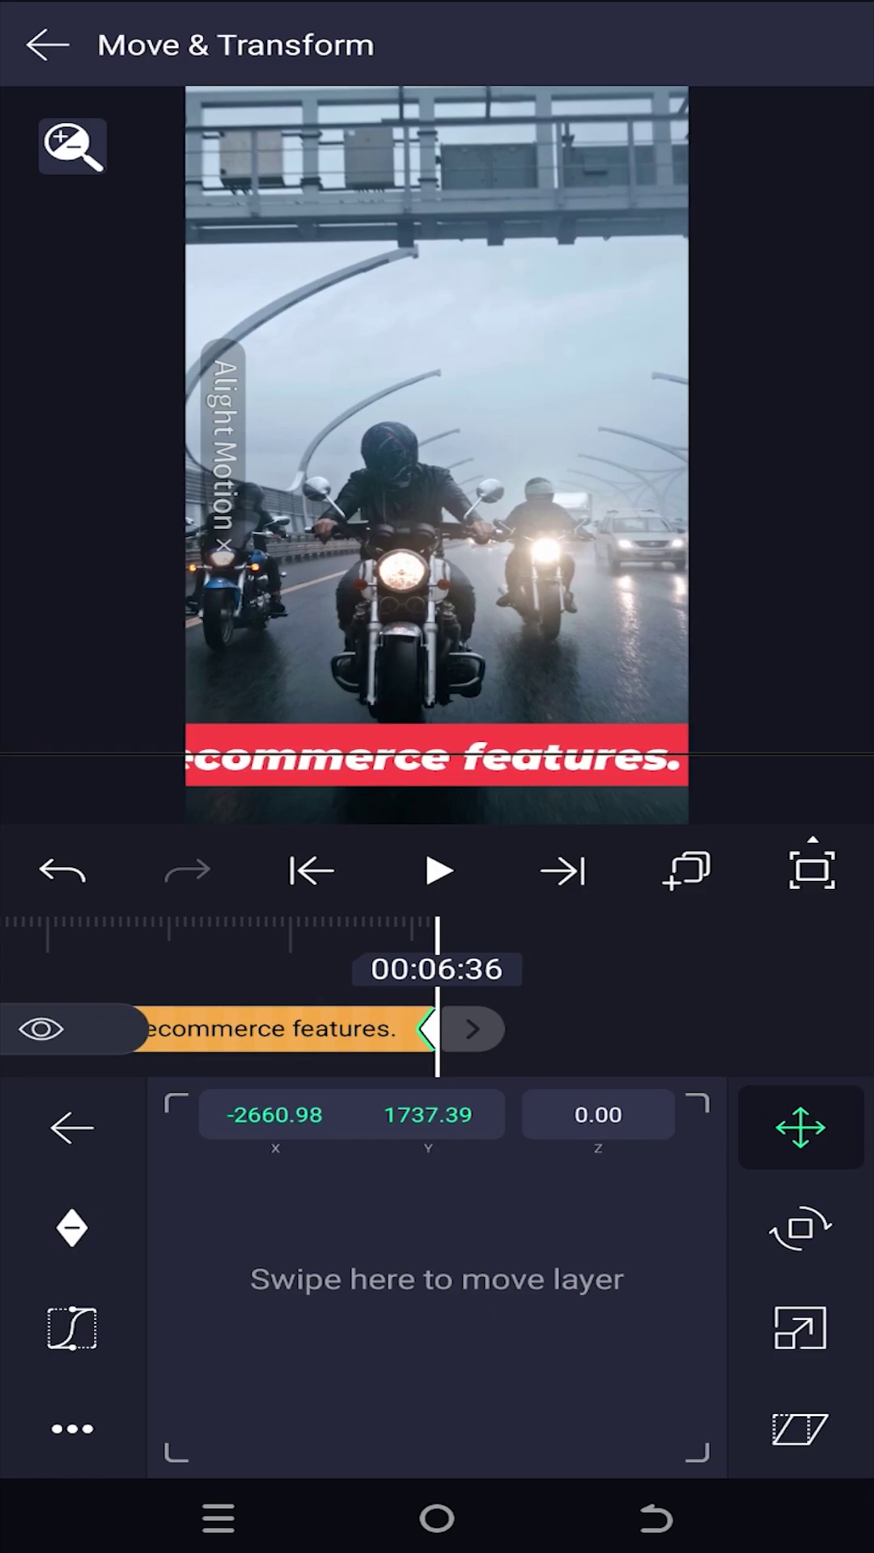
key(Escape)
key(Escape)
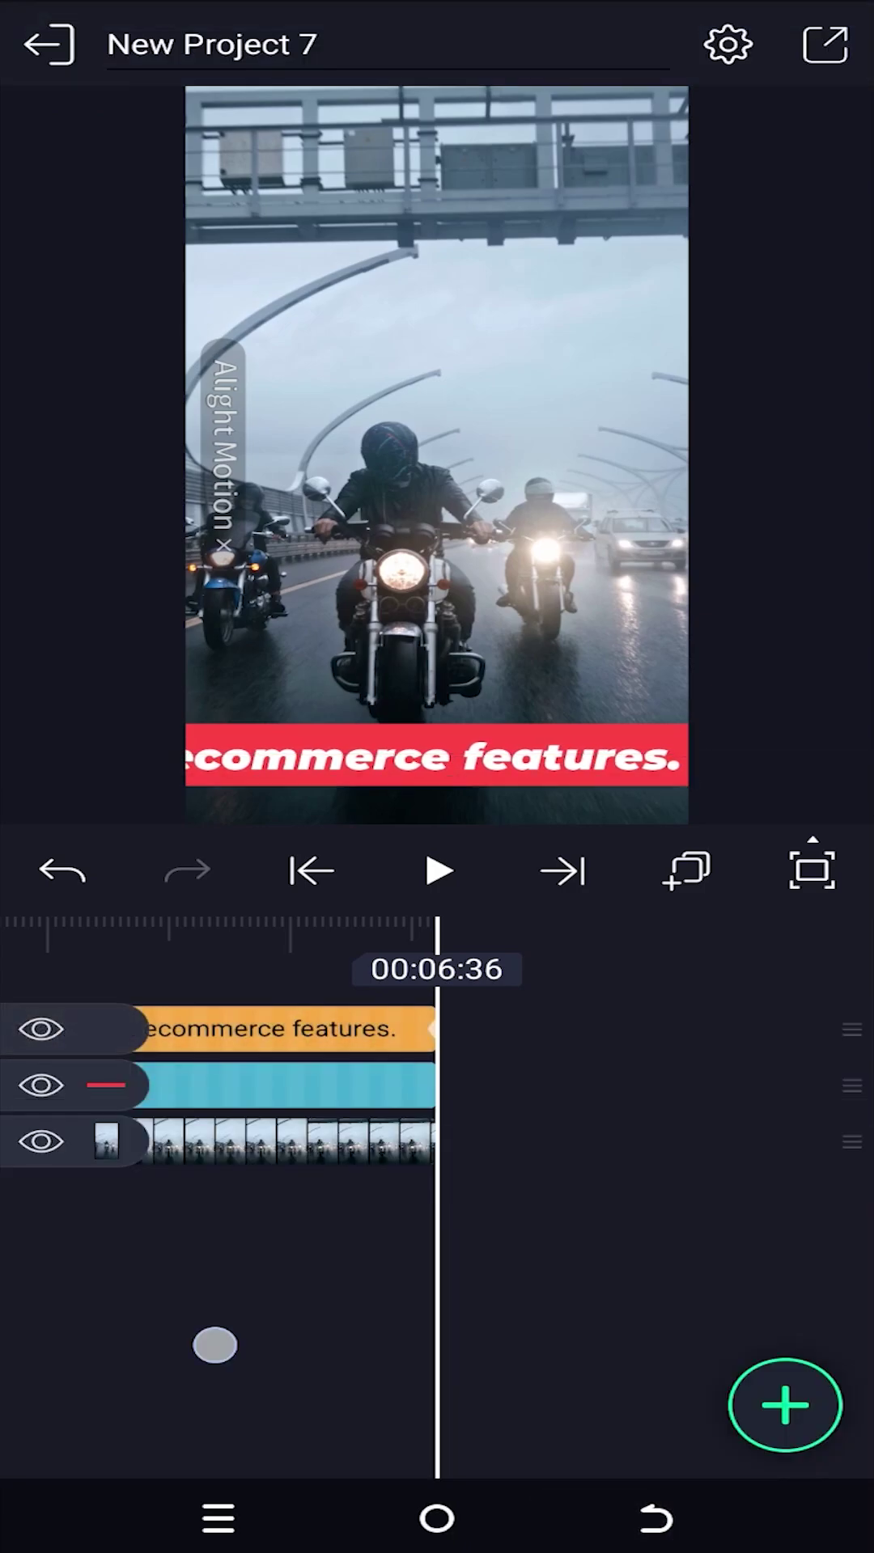
drag(214, 1345, 728, 1335)
click(433, 869)
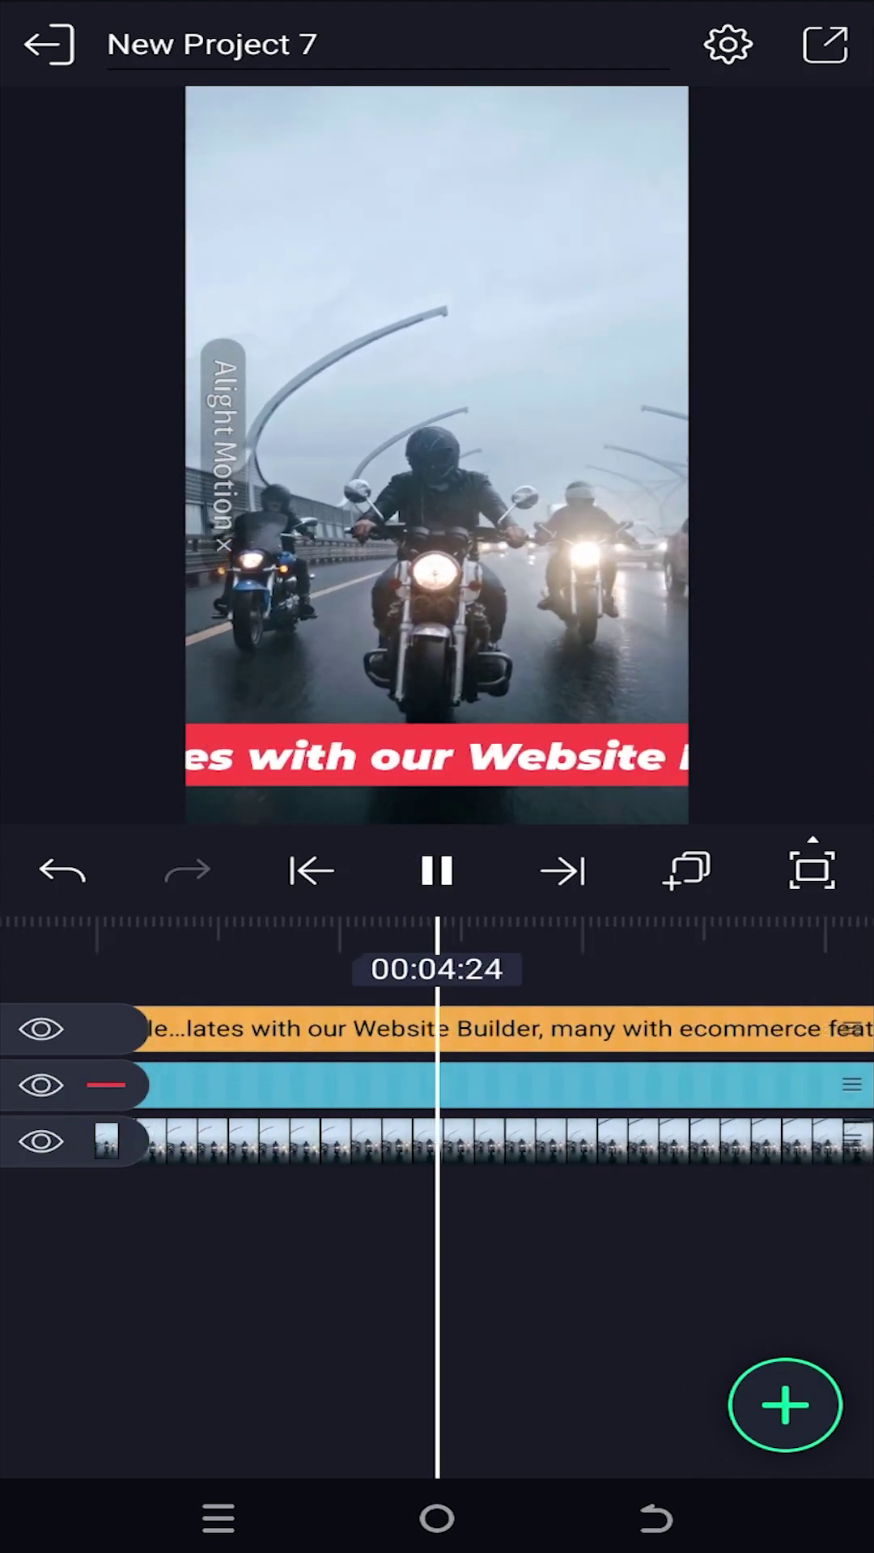
click(434, 869)
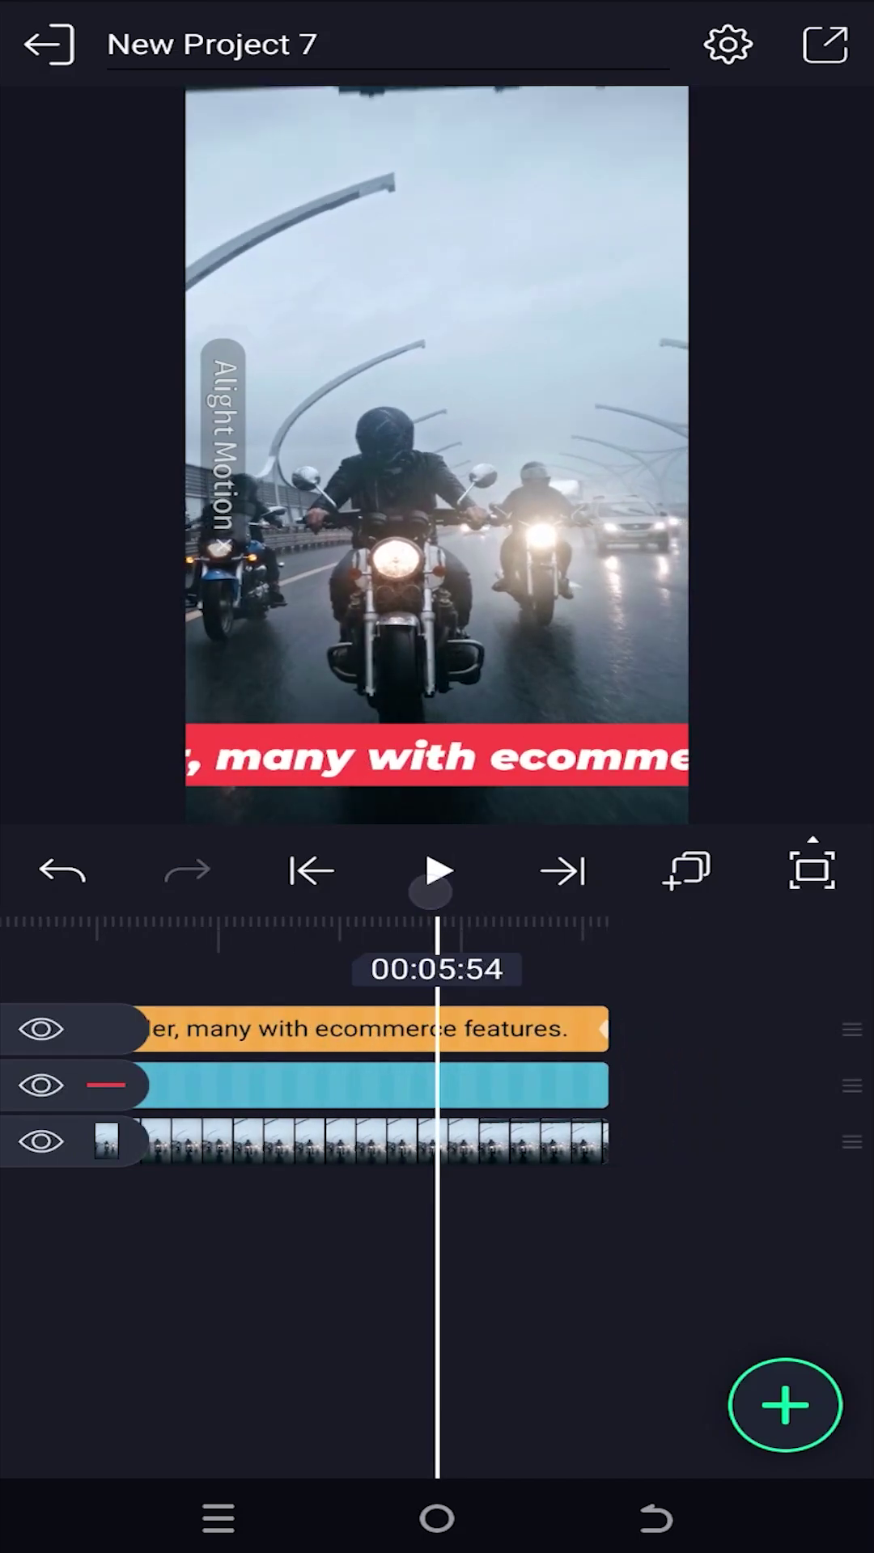
drag(661, 1233, 506, 1246)
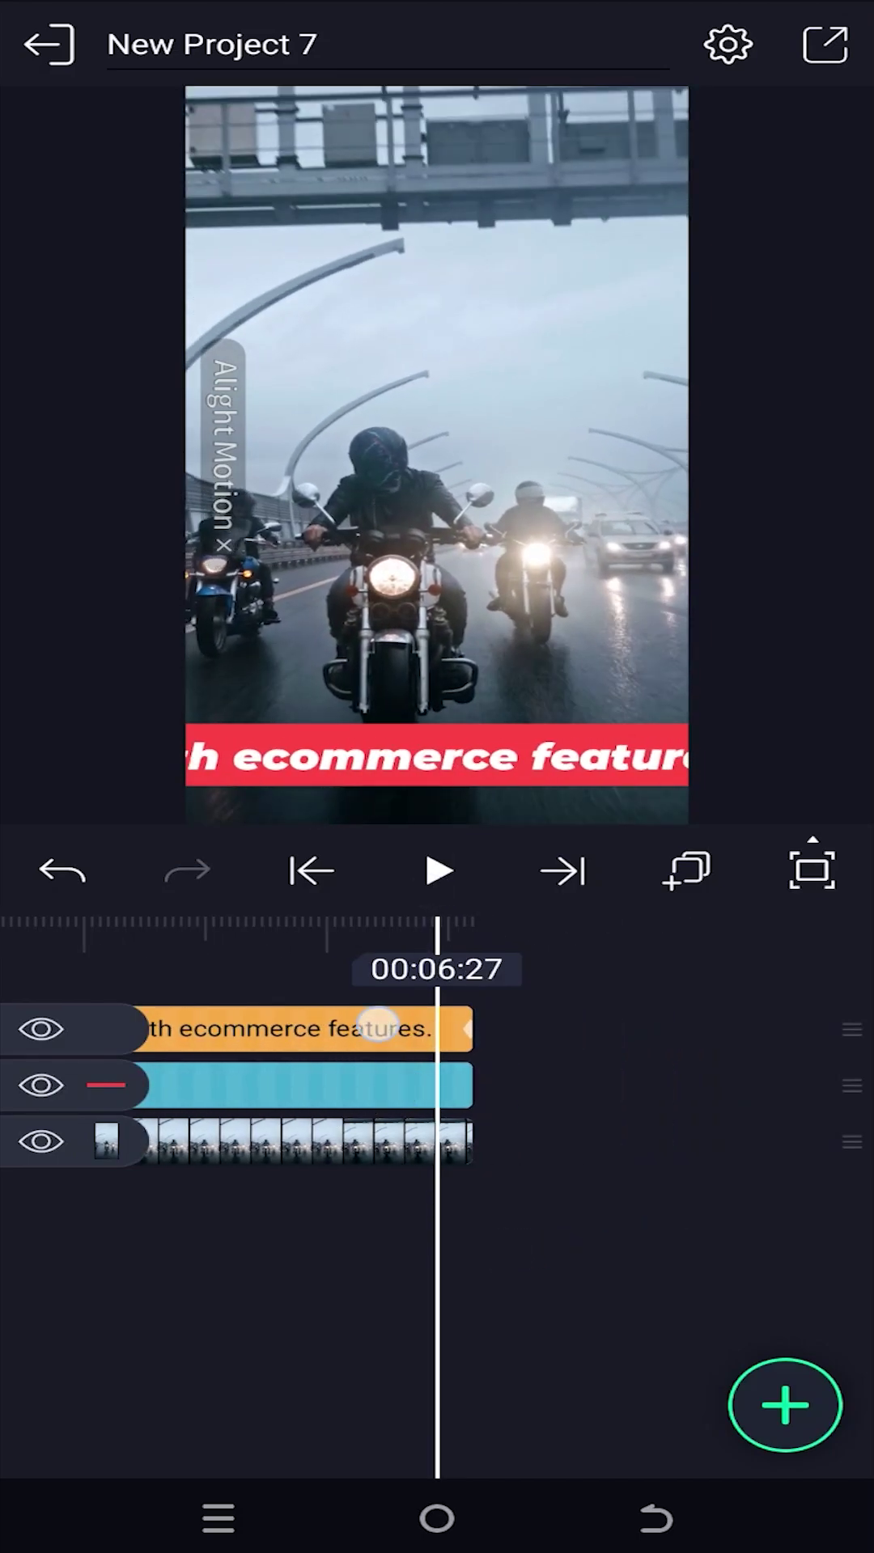
Lengthen the text clip to 00:09:39 with its leftmost keyframe at 00:09:29.
click(380, 1027)
click(173, 1411)
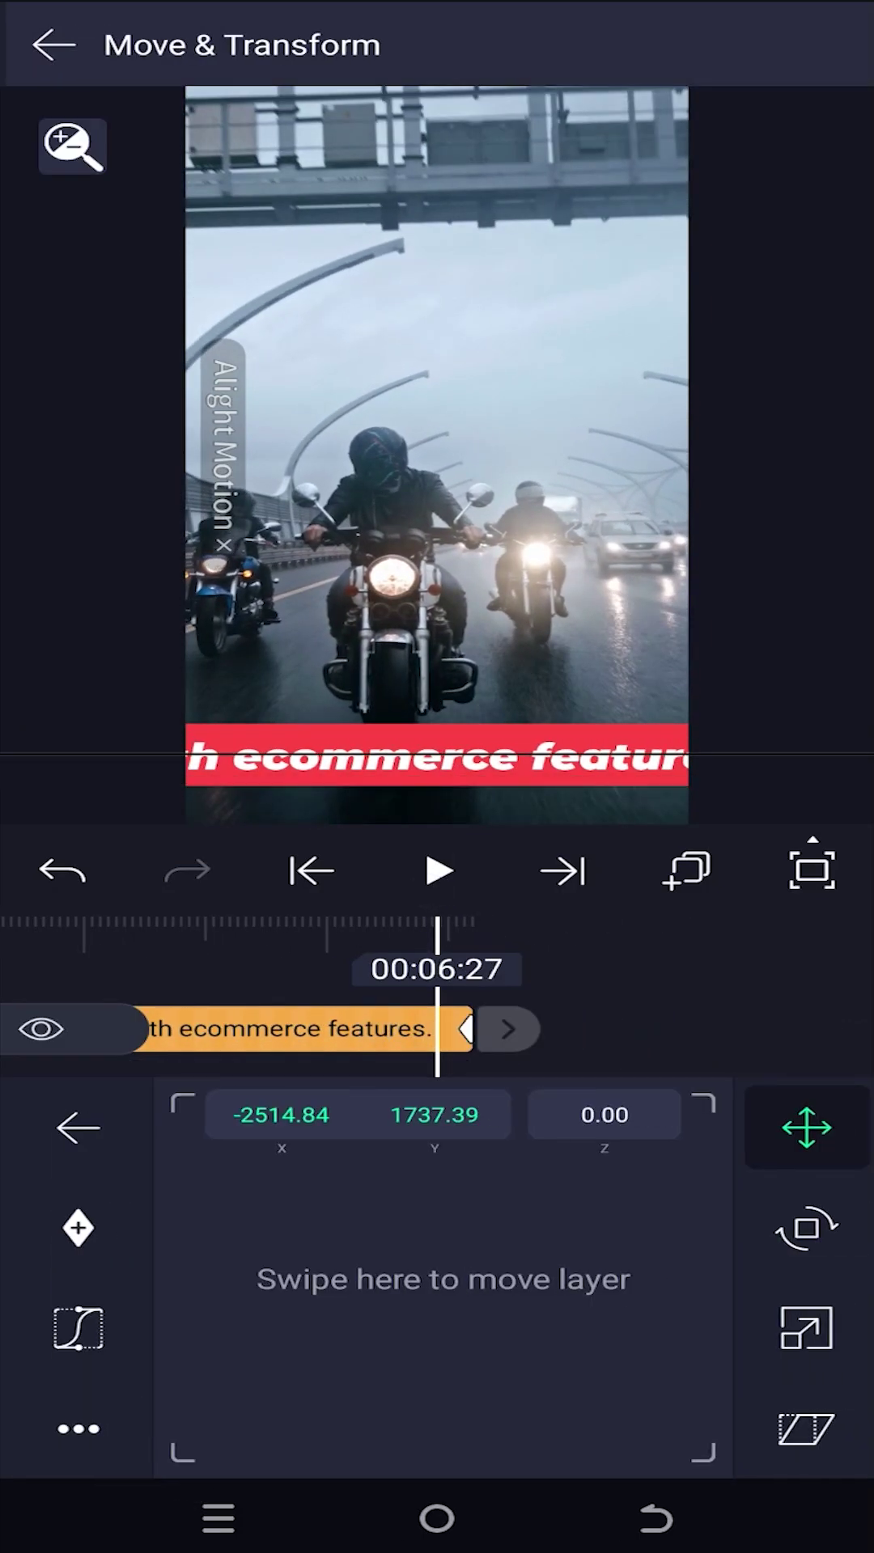
drag(772, 997, 716, 1006)
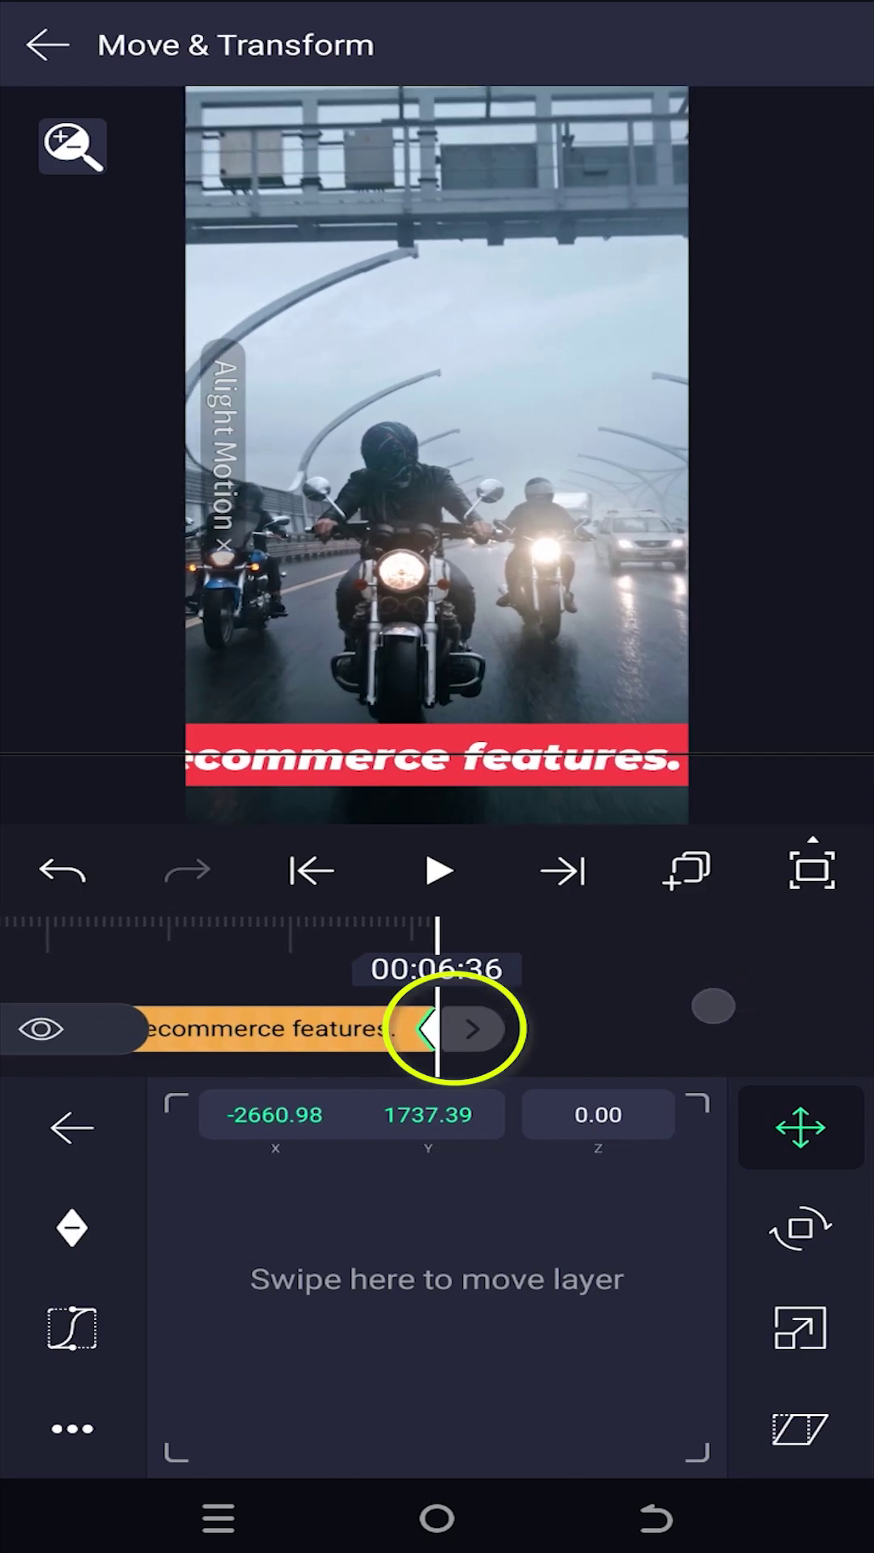
mouse_move(472, 1029)
mouse_down()
mouse_move(486, 1012)
mouse_move(717, 1020)
mouse_move(458, 988)
mouse_move(837, 1019)
mouse_up()
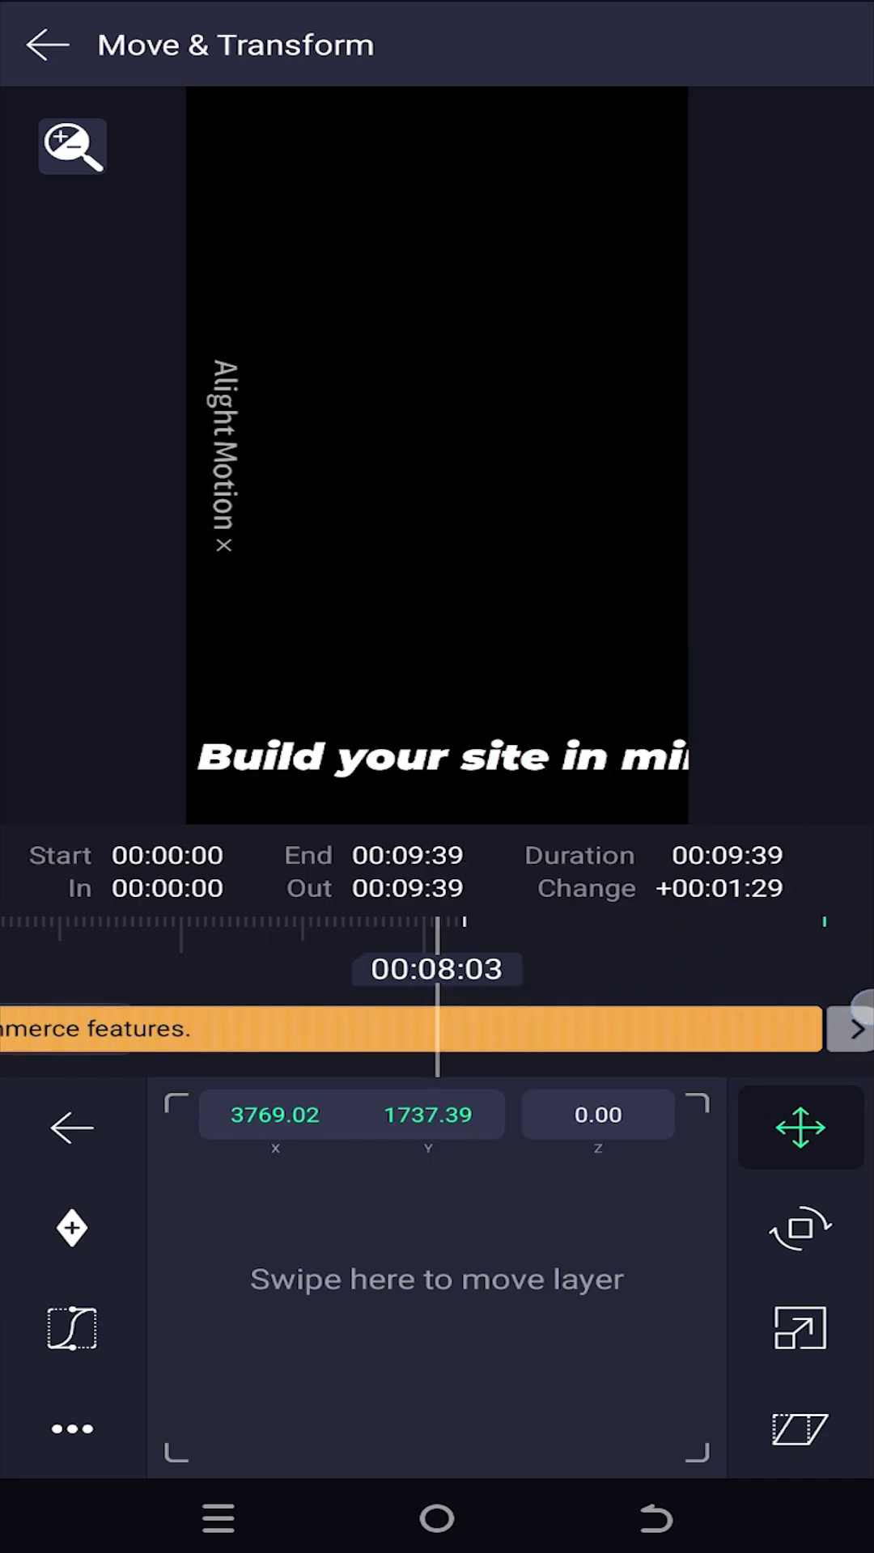
drag(777, 993, 569, 993)
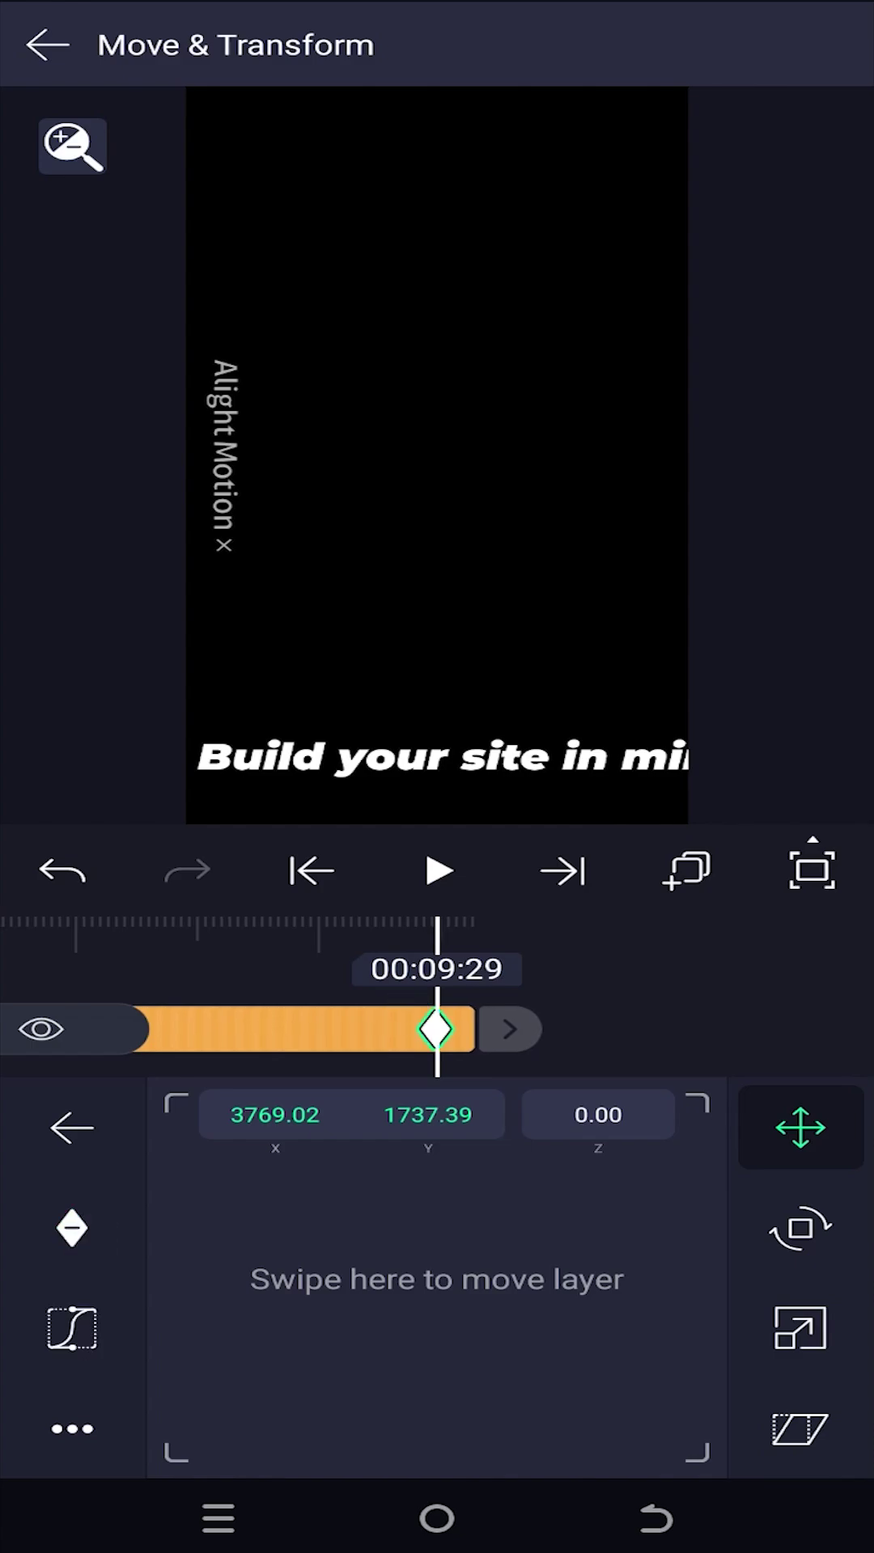
mouse_move(584, 1268)
mouse_down()
mouse_move(276, 1286)
mouse_move(521, 1252)
mouse_move(218, 1259)
mouse_move(322, 1303)
mouse_move(437, 1291)
mouse_move(514, 1310)
mouse_move(571, 1272)
mouse_up()
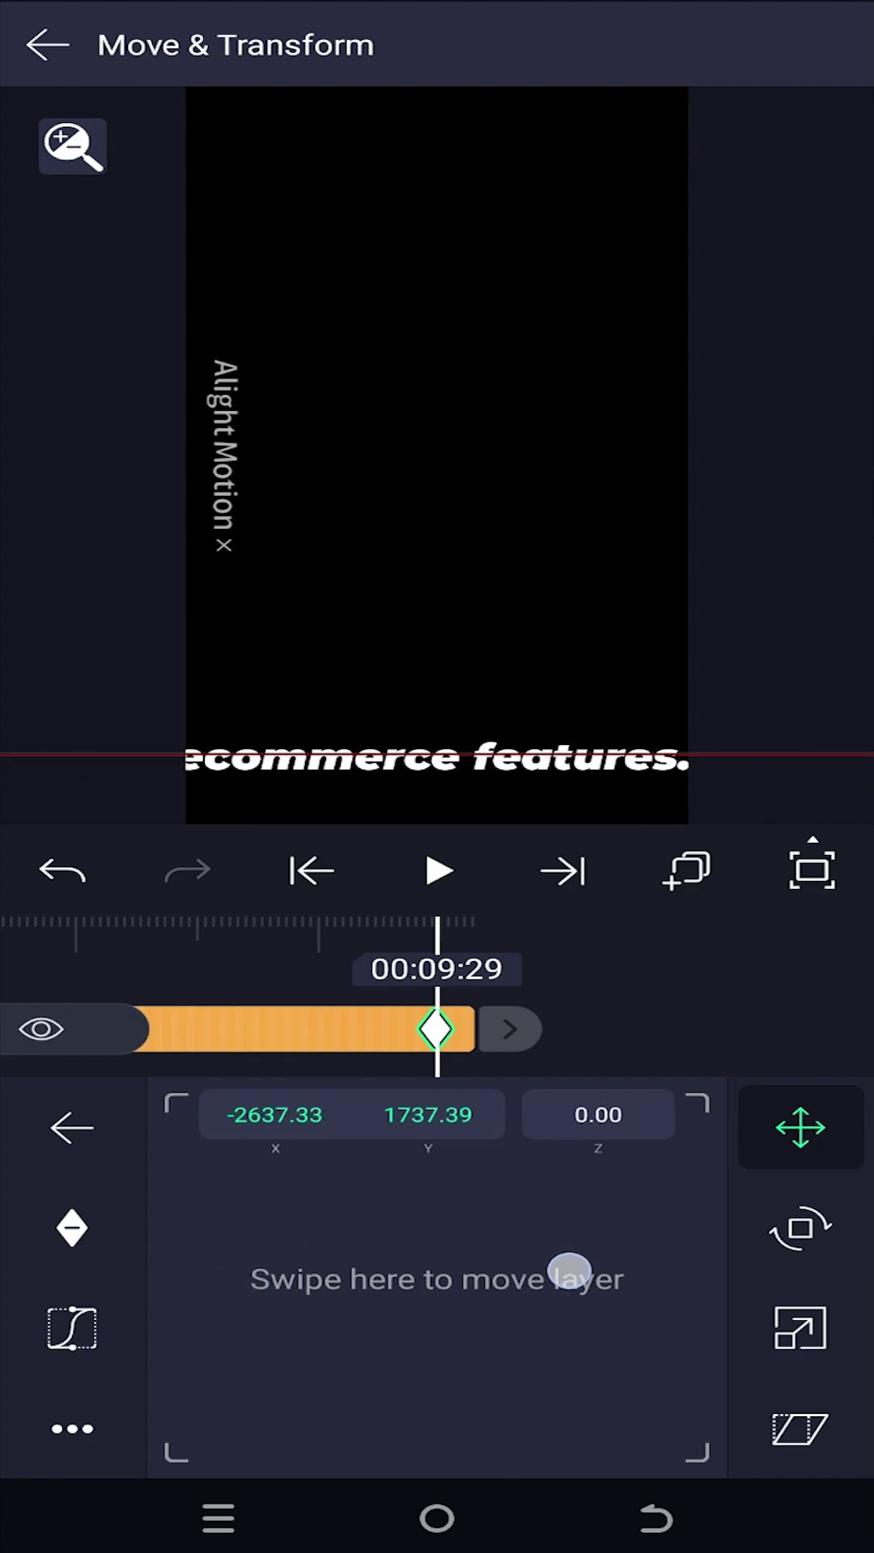
click(656, 1517)
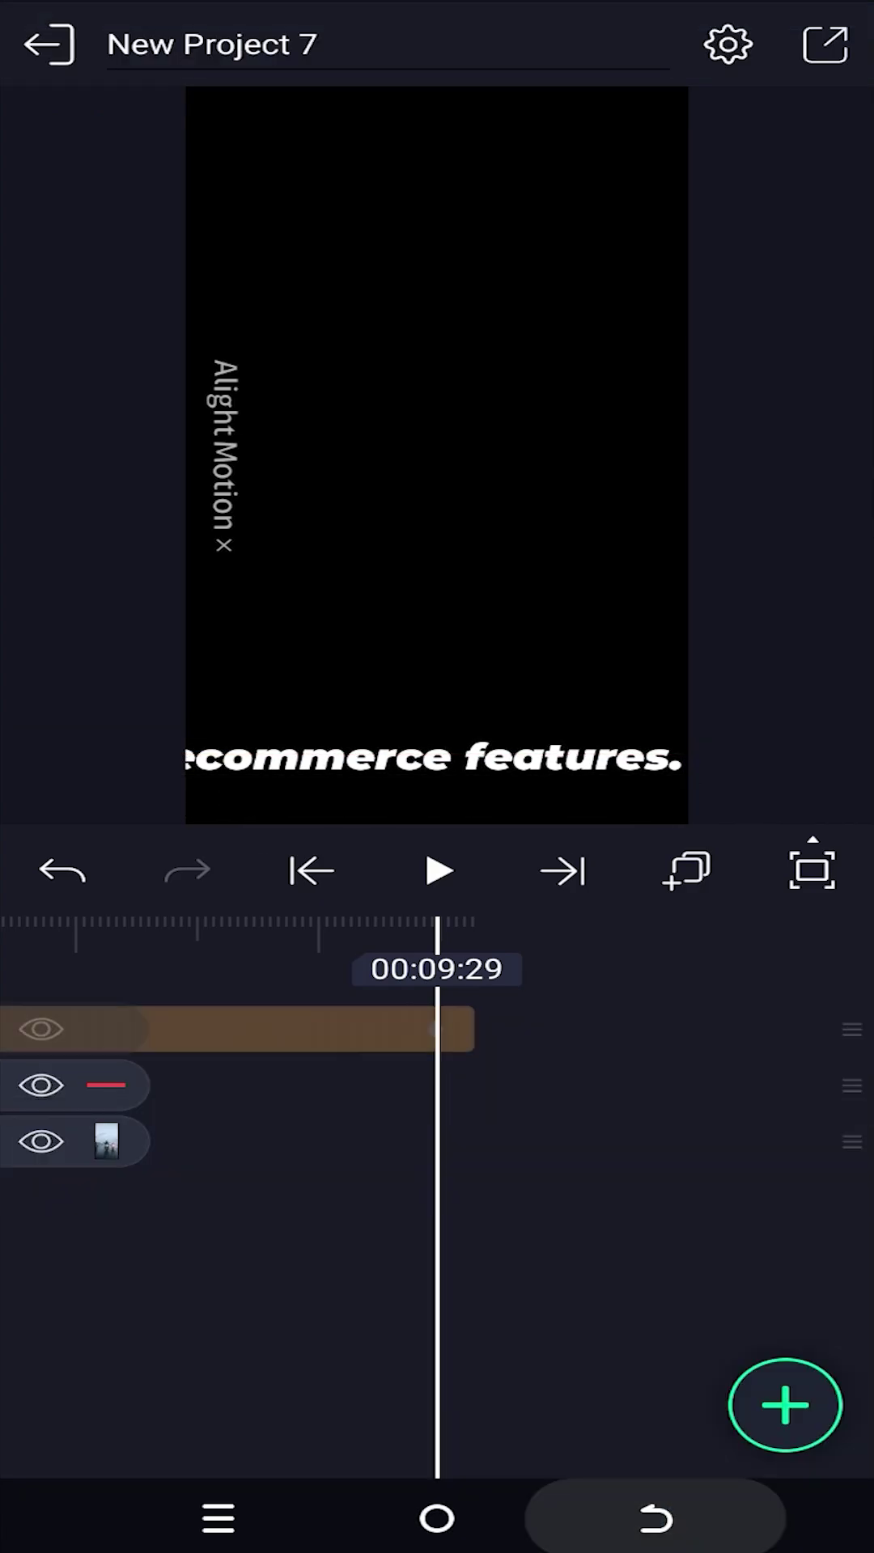
Pause at 00:06:36, split the text clip there, and replay the banner.
drag(232, 1345, 559, 1341)
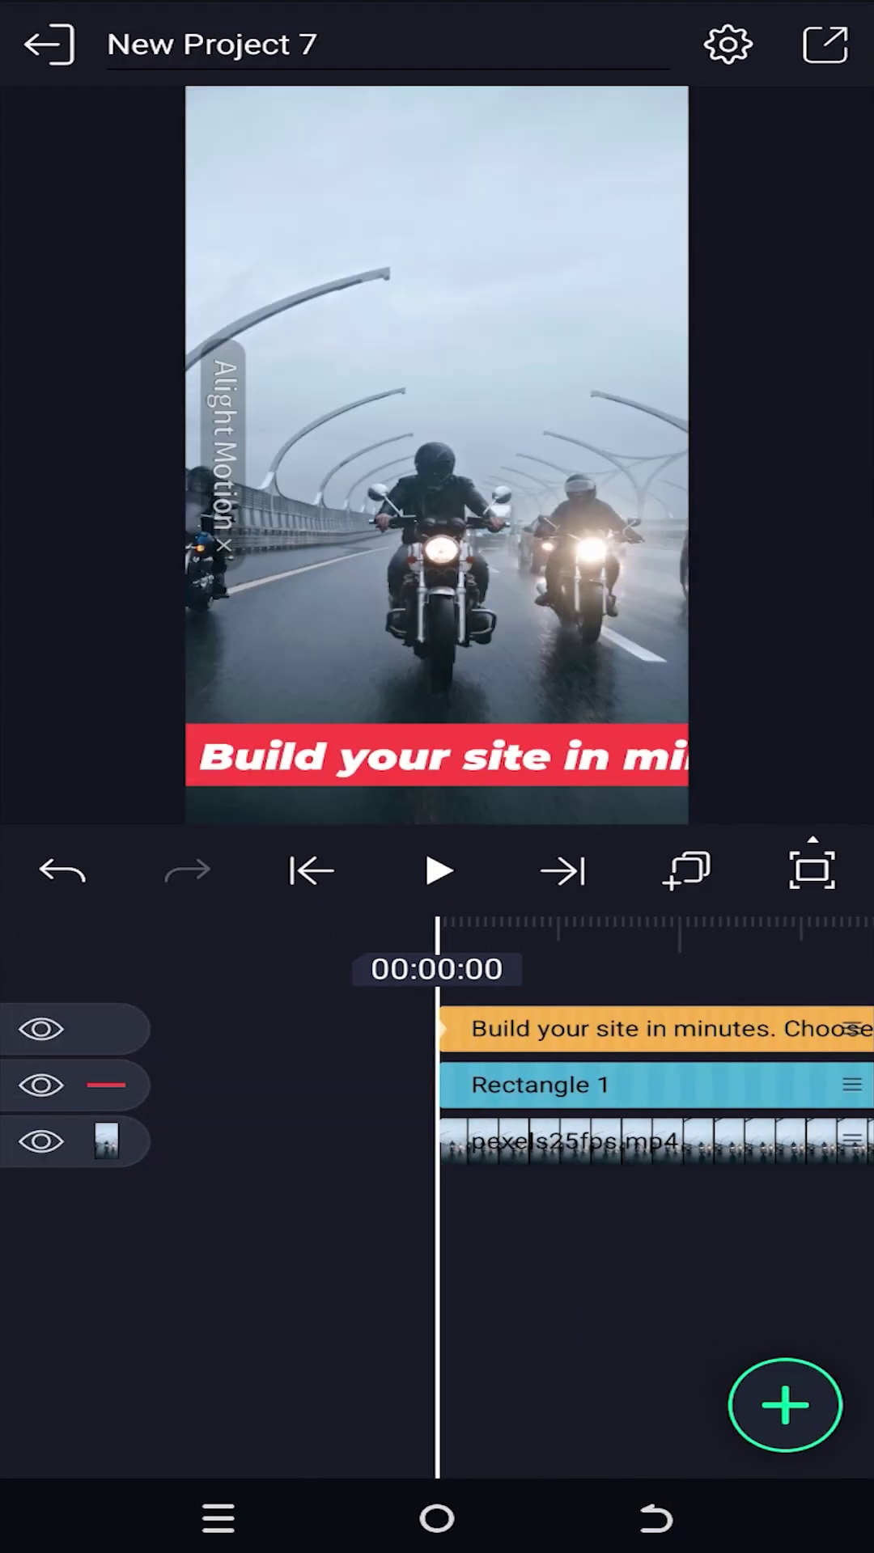
click(439, 871)
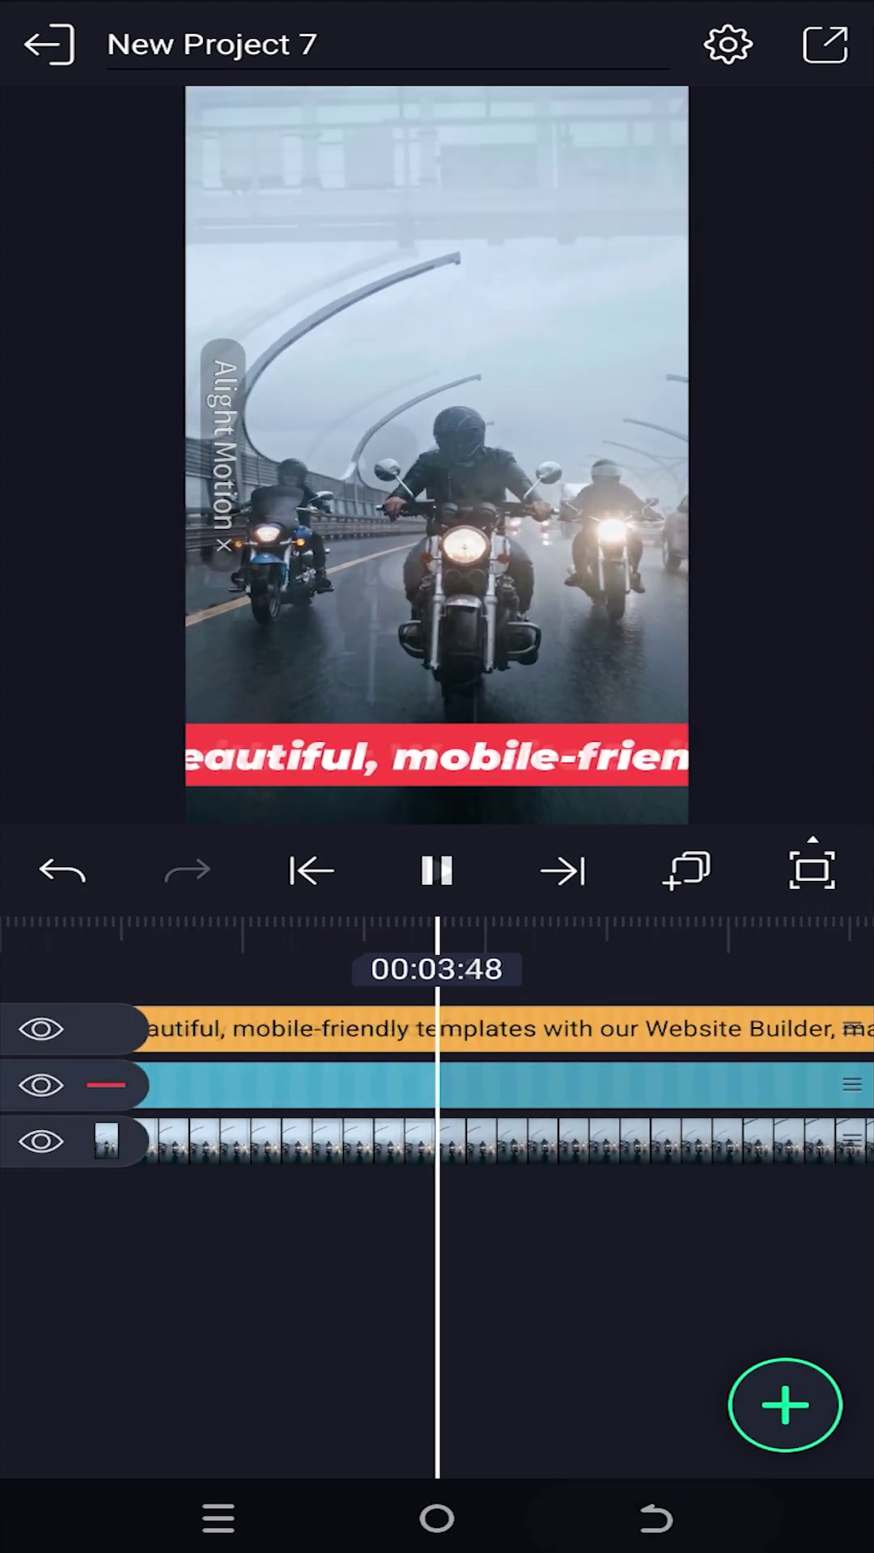
click(281, 1029)
click(587, 1145)
click(437, 870)
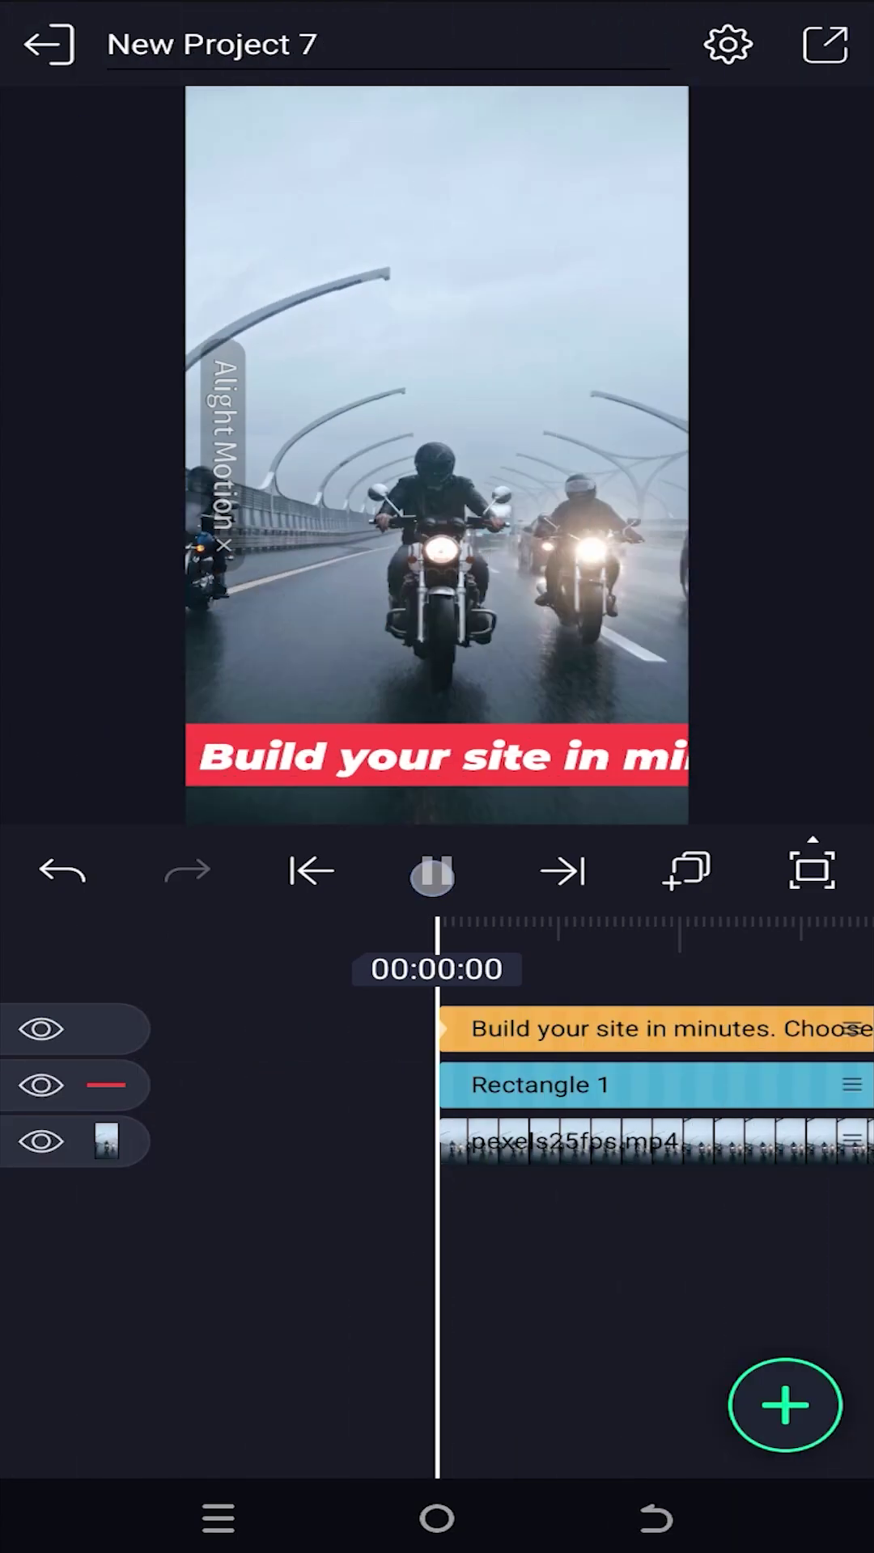